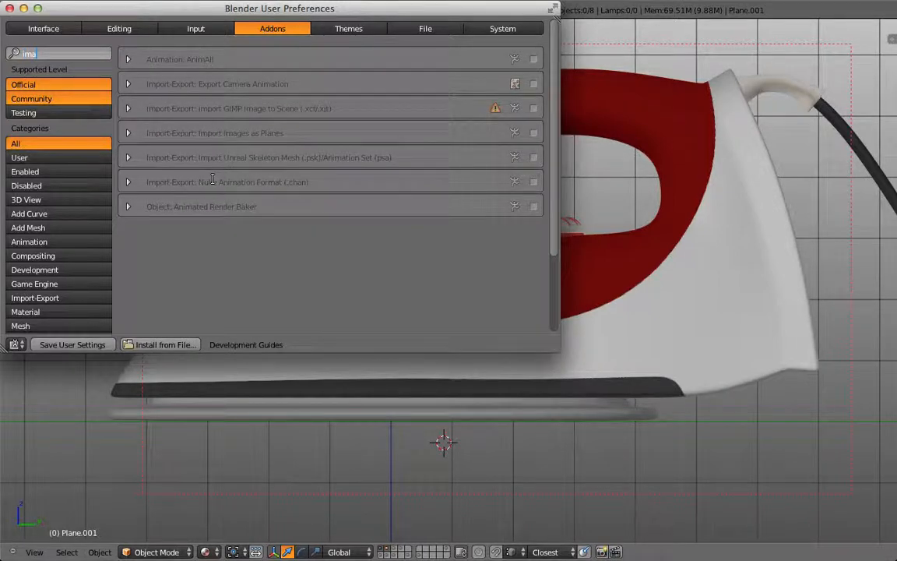
Step: Find the Import Images as Planes add-on by searching for "imag", enable it, and close the preferences
text(g)
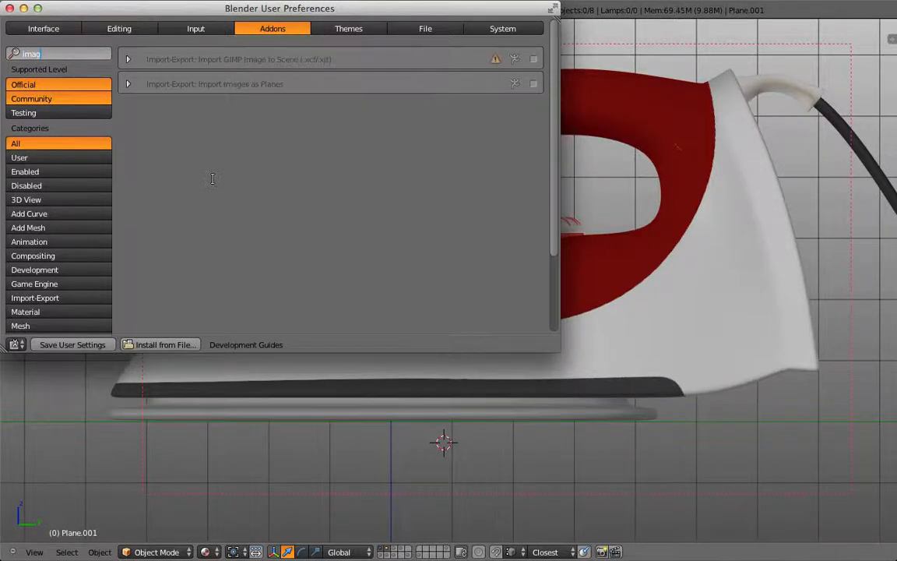
click(532, 83)
click(532, 84)
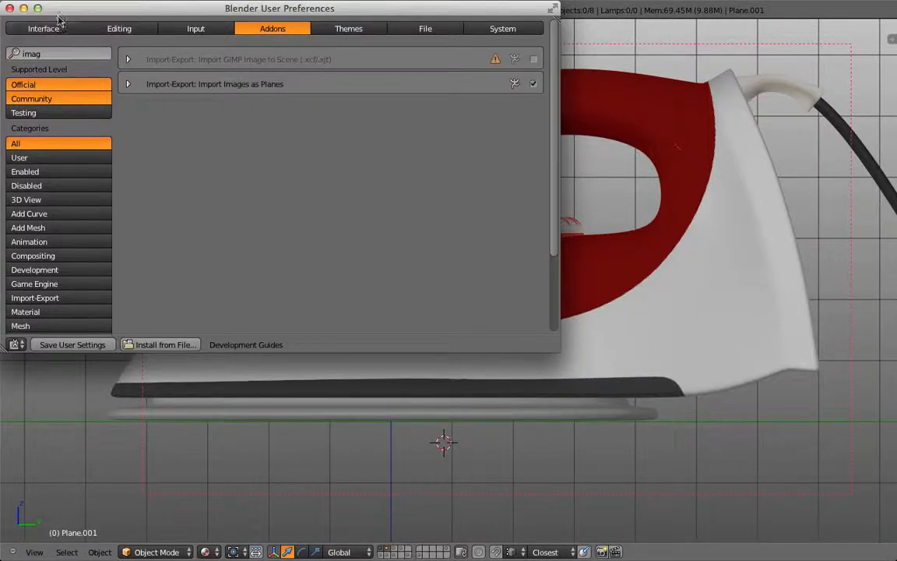
click(10, 8)
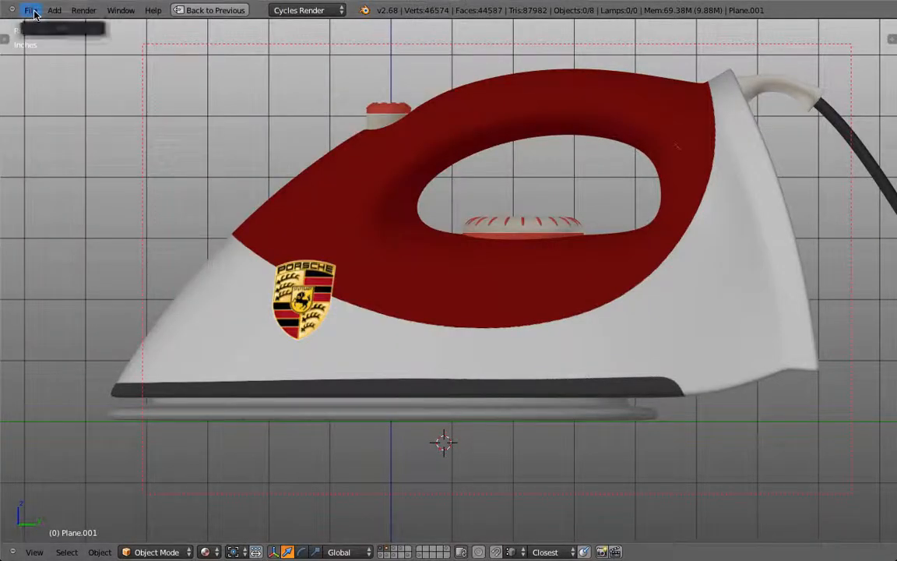
Step: Import Porsche Text.png from the Iron folder as an image plane
click(34, 14)
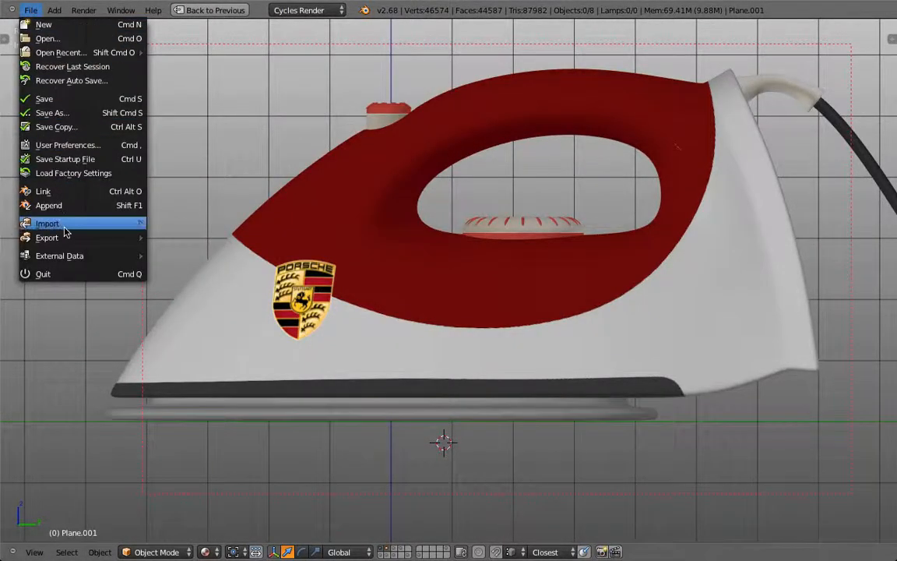
mouse_move(85, 223)
click(218, 343)
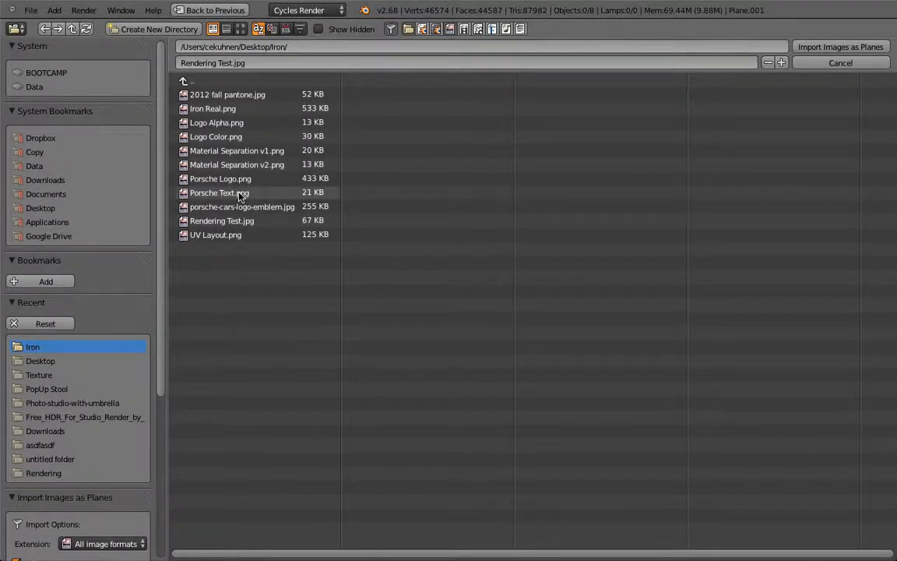
click(216, 194)
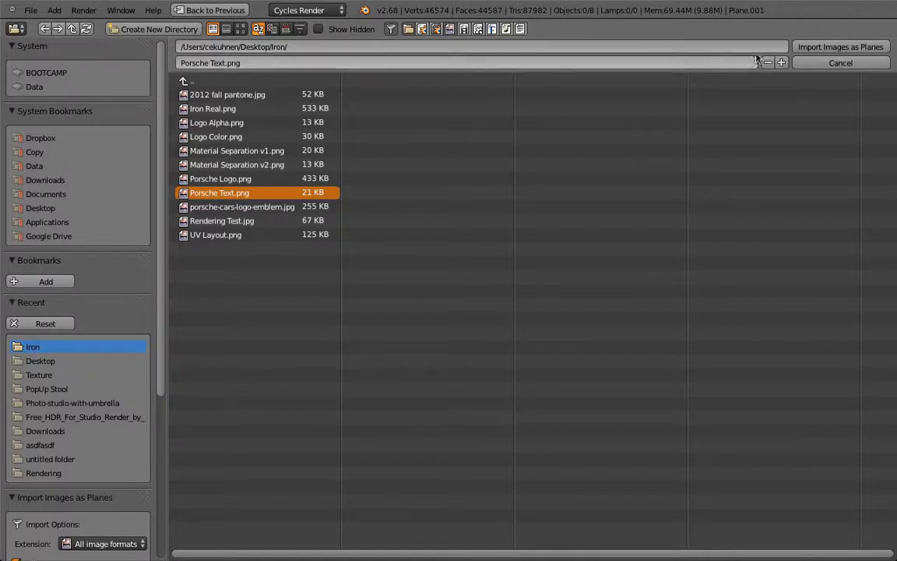
click(809, 47)
Step: Scale the imported PORSCHE text plane down until it is a small label shorter than the iron
scroll(406, 249, down, 3)
middle_drag(344, 196, 516, 259)
scroll(385, 224, down, 11)
scroll(515, 259, down, 5)
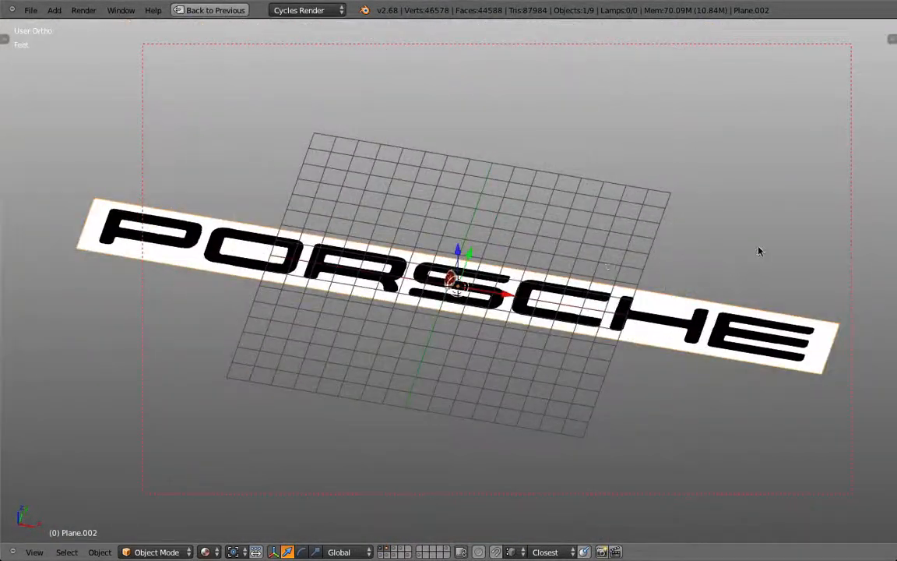
scroll(582, 243, down, 12)
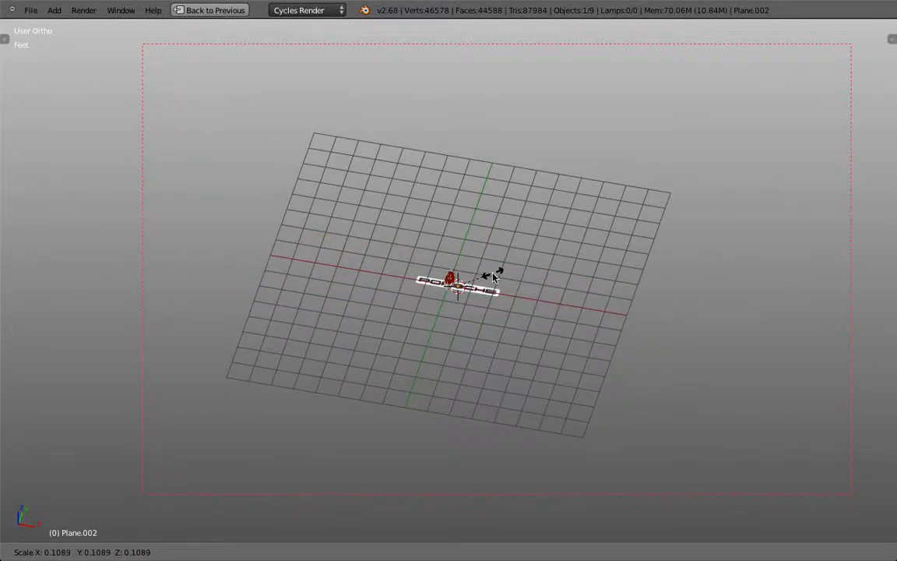
scroll(550, 280, up, 14)
key(s)
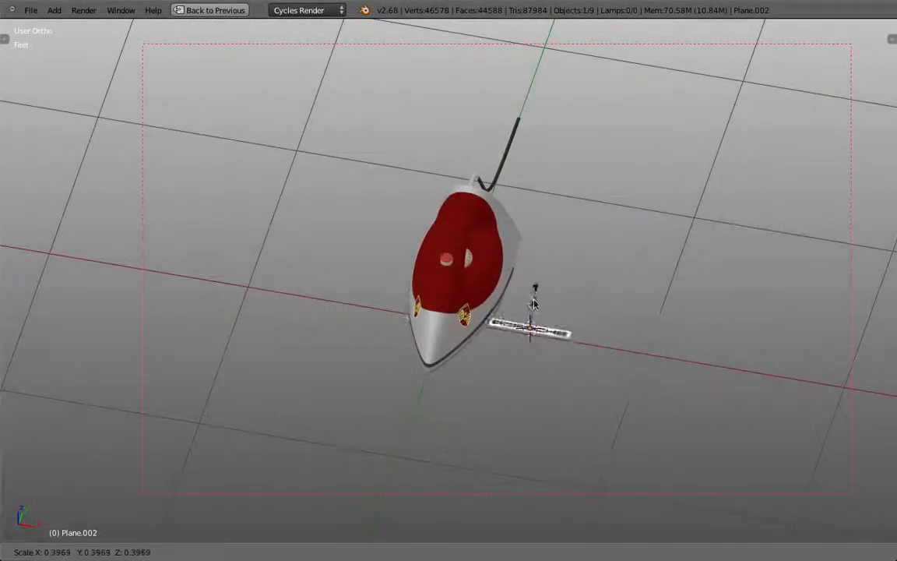
click(534, 310)
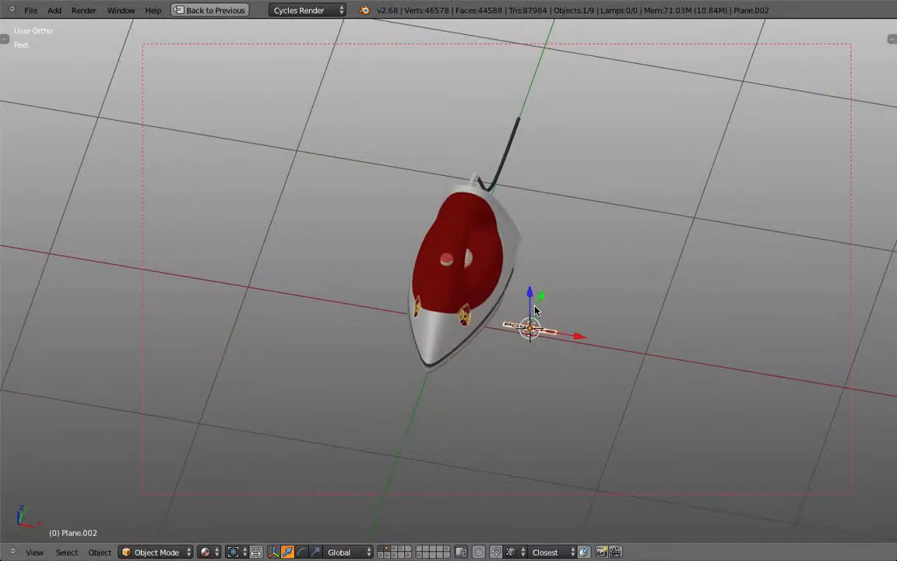
Step: In top view, rotate the text plane parallel to the iron's length, then turn it by -180 degrees
key(KP_7)
key(r)
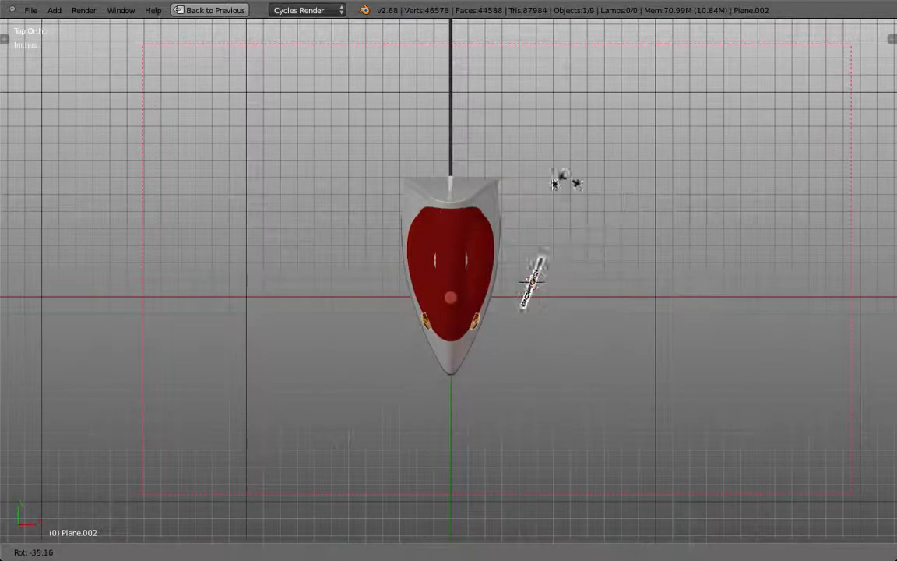
click(528, 181)
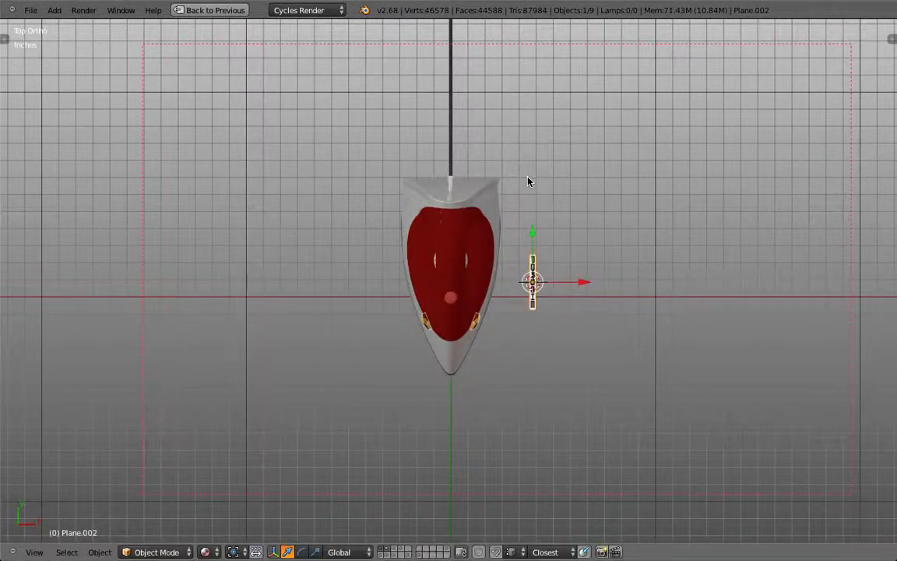
key(r)
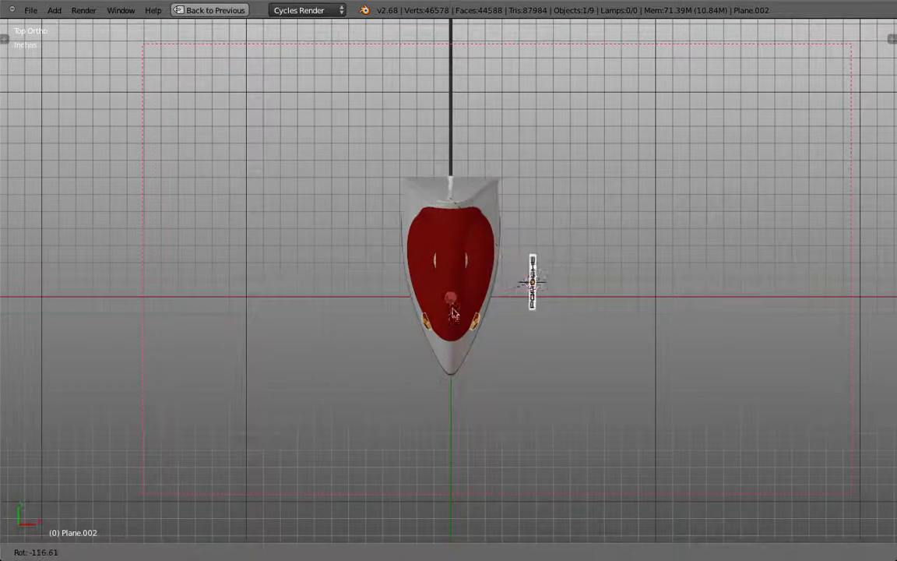
text(-180)
key(Return)
Step: Rotate the text plane 90 degrees in front view so it stands upright facing sideways
key(KP_3)
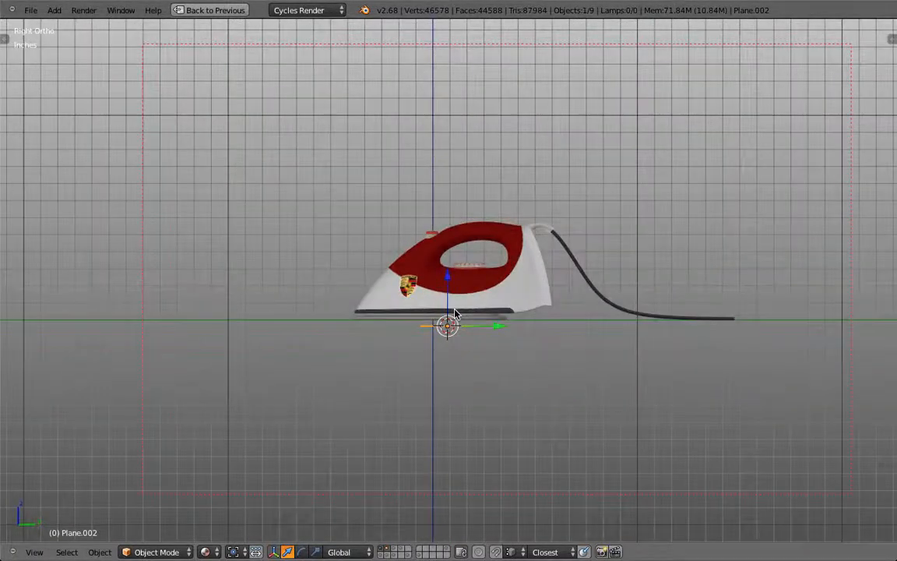
key(KP_1)
scroll(545, 374, up, 4)
text(r)
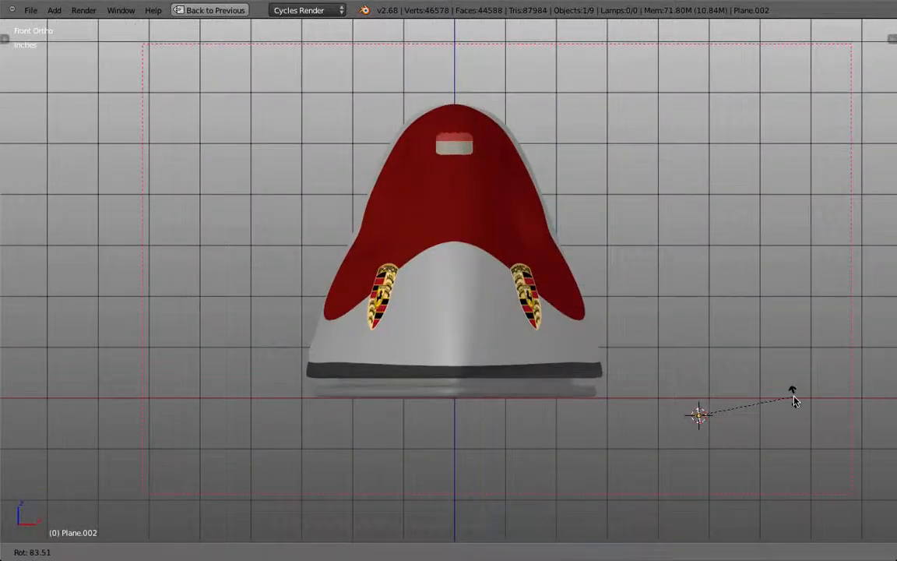
text(90)
key(Return)
Step: Start the Screencast Keys display from the 3D view's properties and return to the full-size 3D view
key(shift+space)
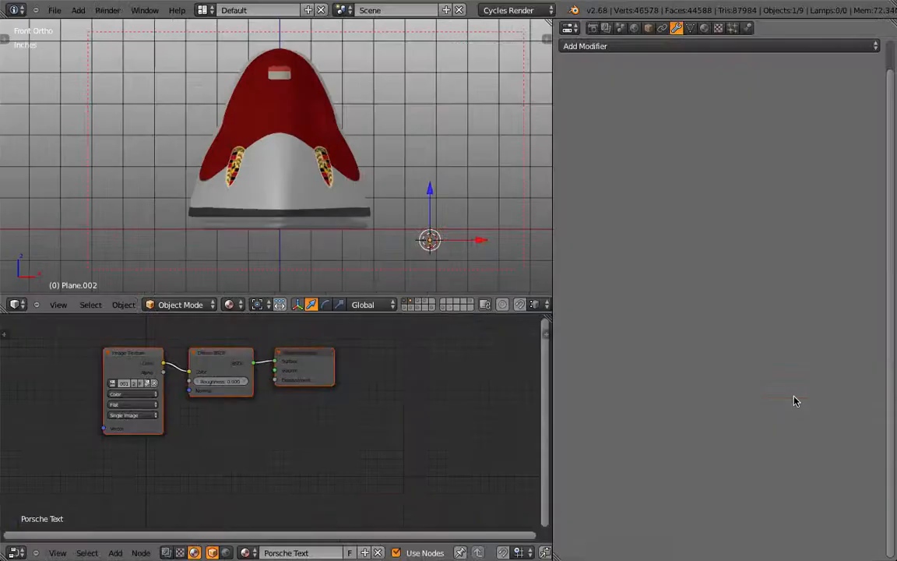
key(n)
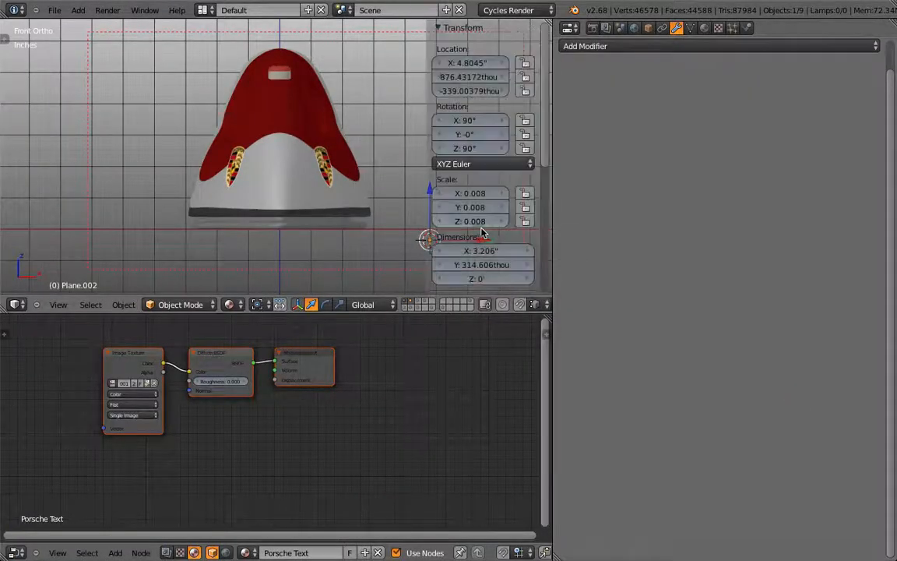
scroll(478, 234, down, 8)
click(438, 261)
key(shift+space)
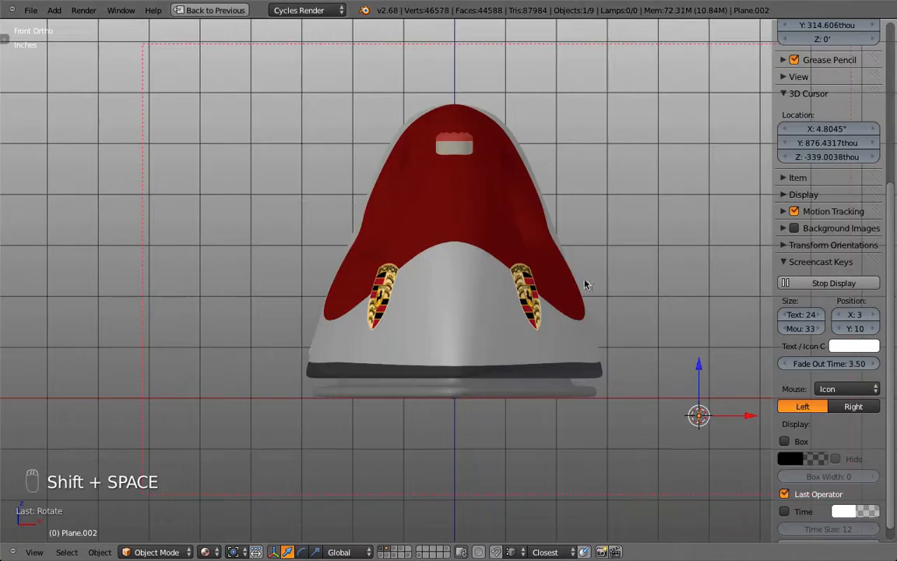
Step: Move the text plane up and beside the iron, placing it just above the dark base strip toward the rear
key(g)
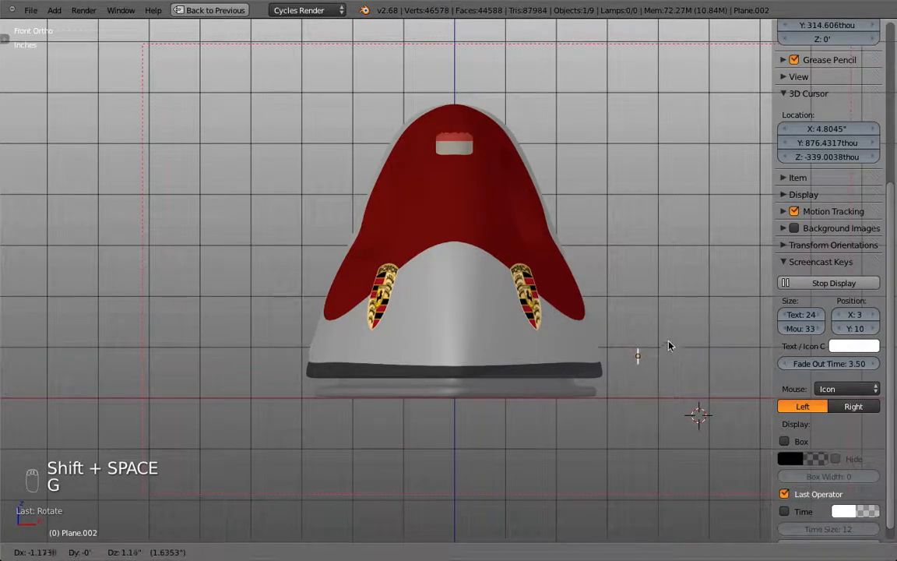
click(669, 345)
key(KP_3)
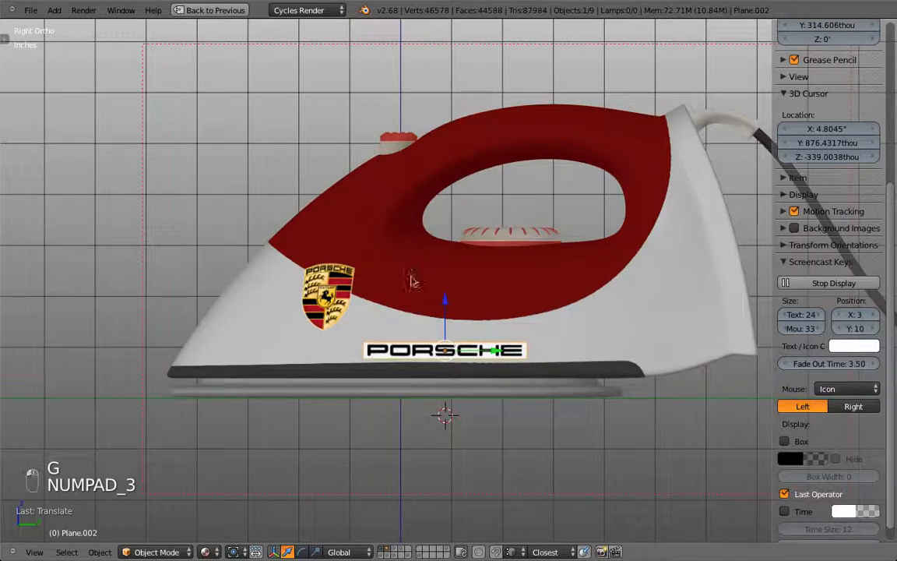
key(g)
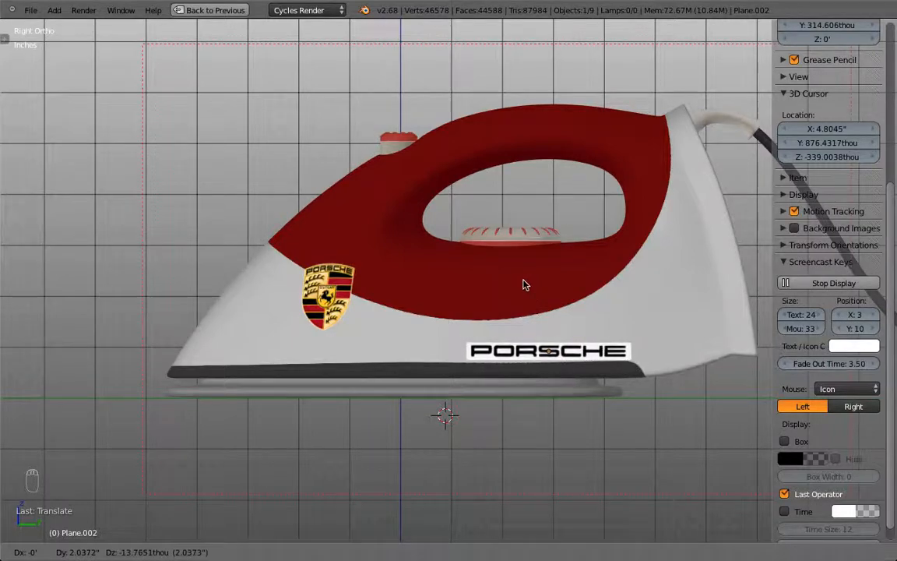
click(524, 286)
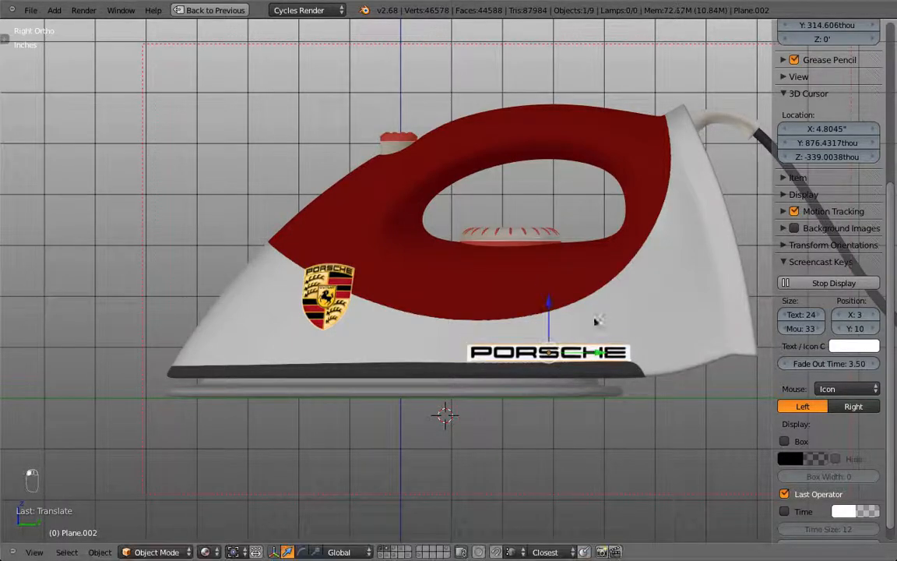
Step: Link the modifiers of the Porsche crest plane to the PORSCHE text plane
middle_drag(664, 332, 520, 287)
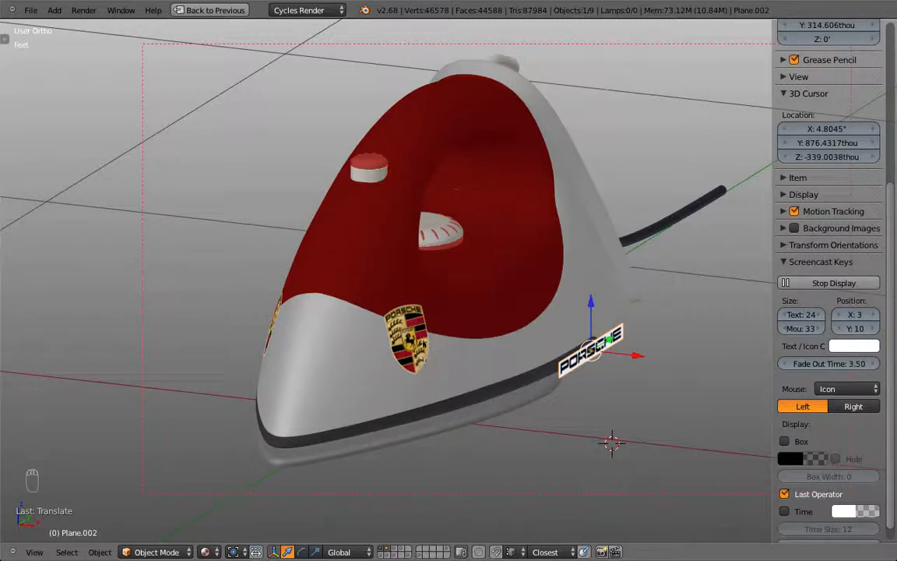
right_click(425, 345)
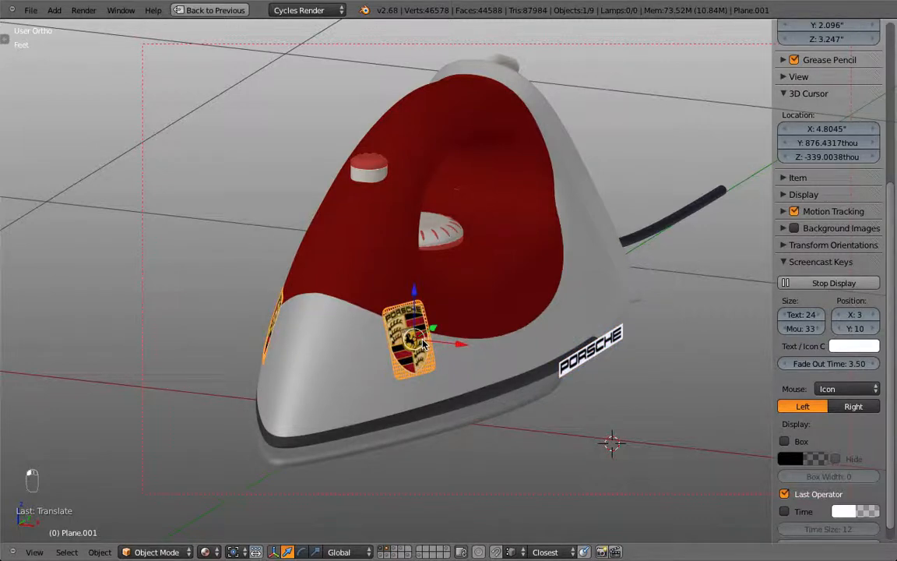
right_click(623, 341)
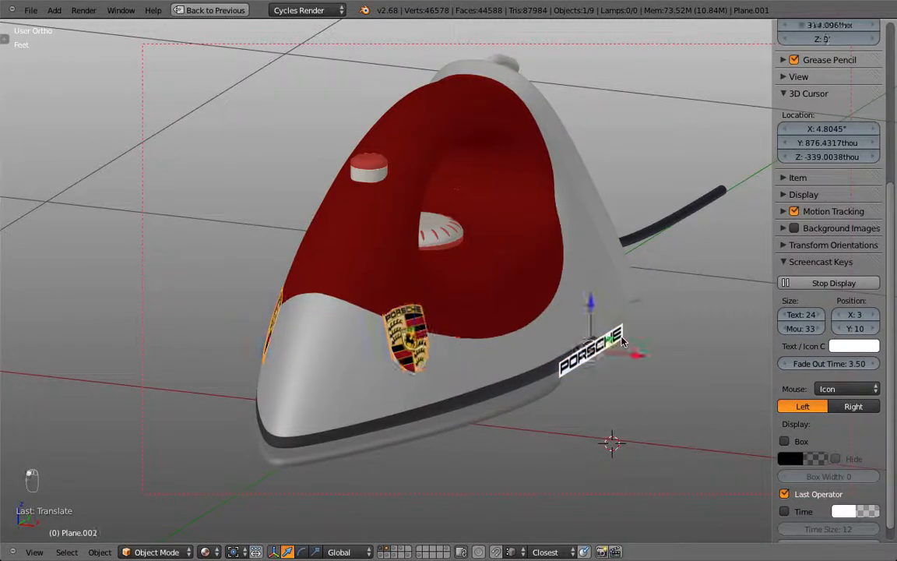
key(z)
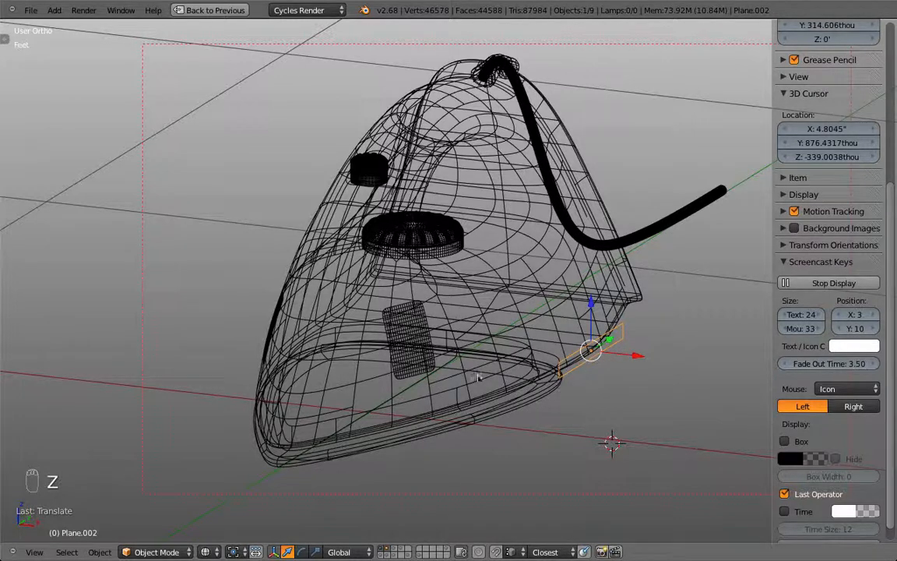
shift+right_click(399, 379)
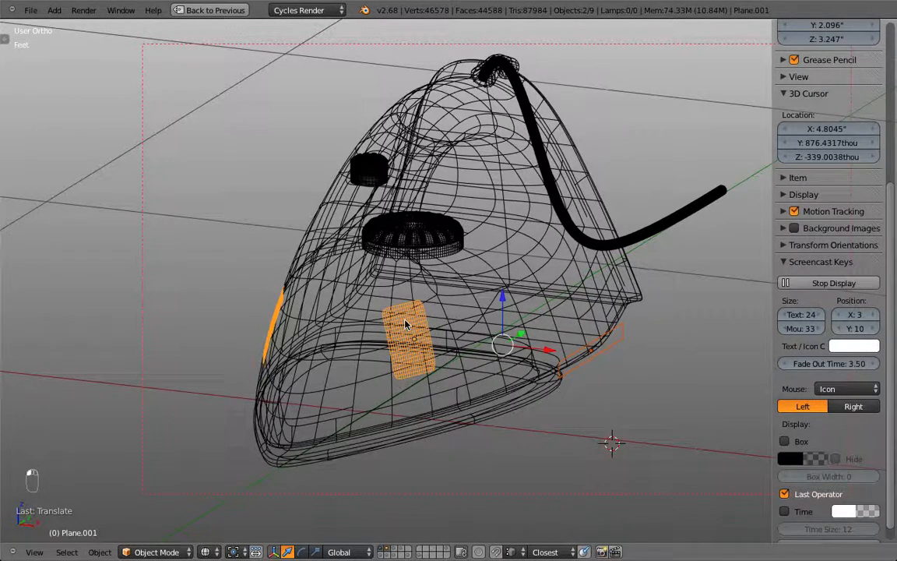
key(ctrl+l)
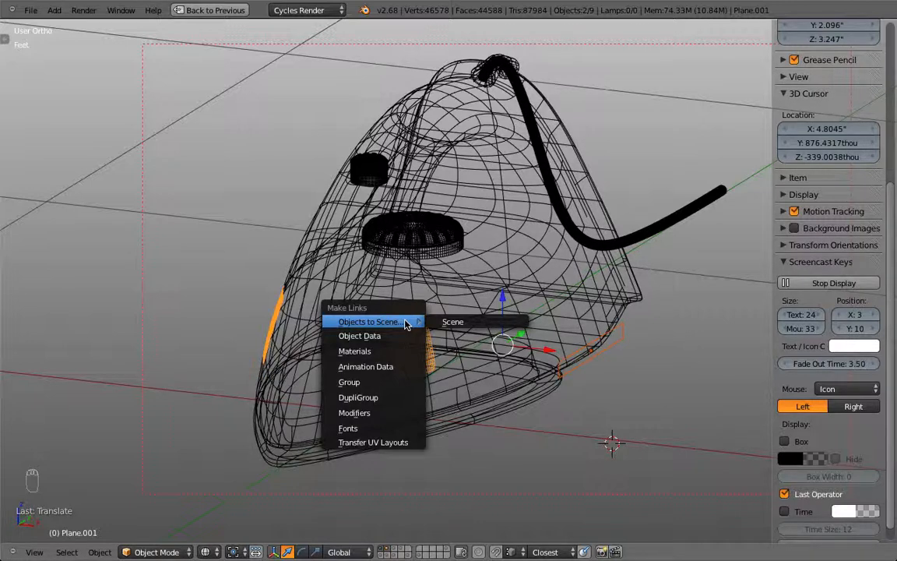
click(392, 417)
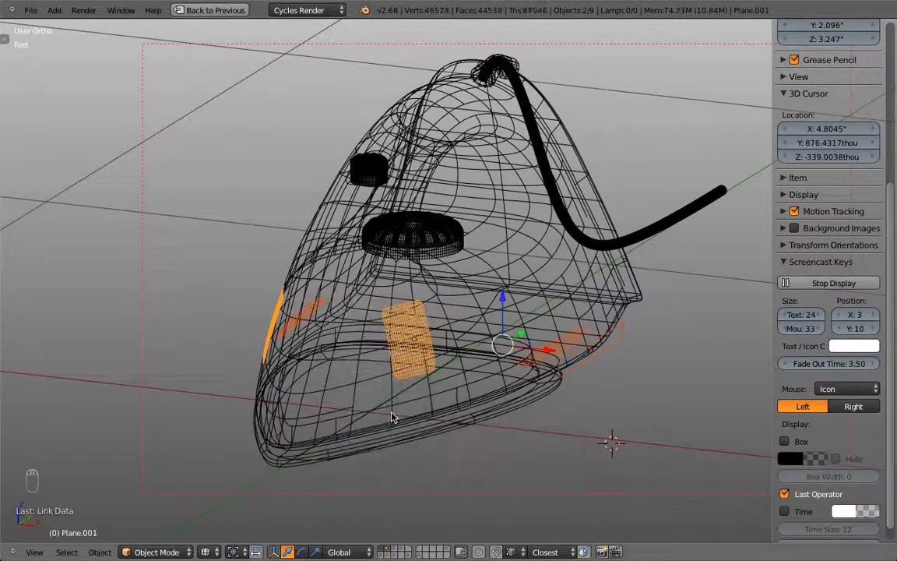
Step: Switch the viewport from wireframe to Material shading
key(z)
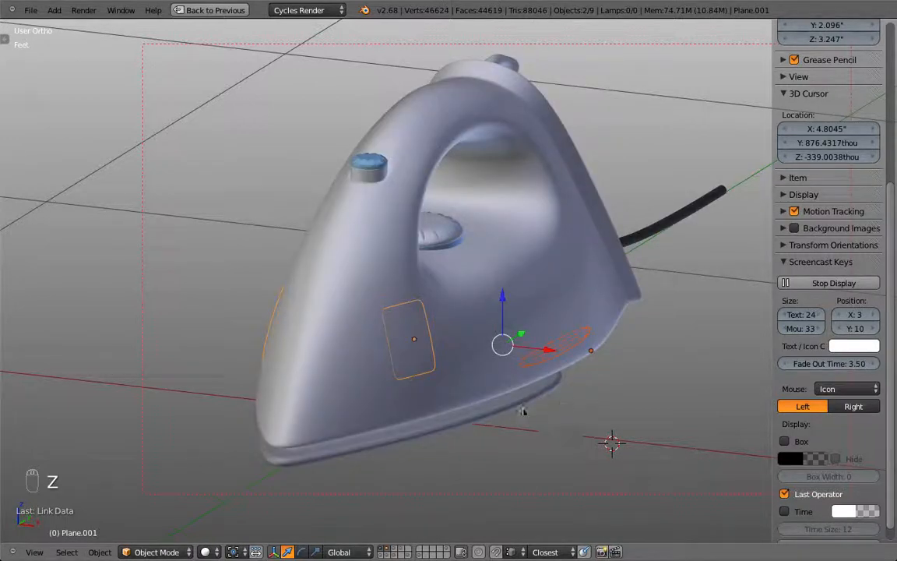
click(207, 552)
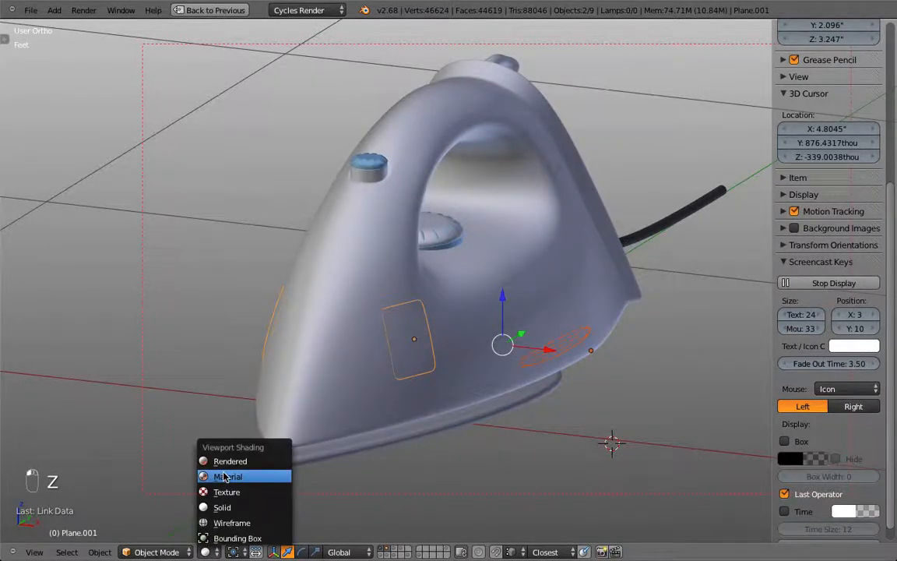
click(223, 475)
Step: Restore the multi-editor layout and remove the Subsurf, Shrinkwrap and Mirror modifiers from the PORSCHE text plane
middle_drag(510, 459, 496, 407)
right_click(477, 360)
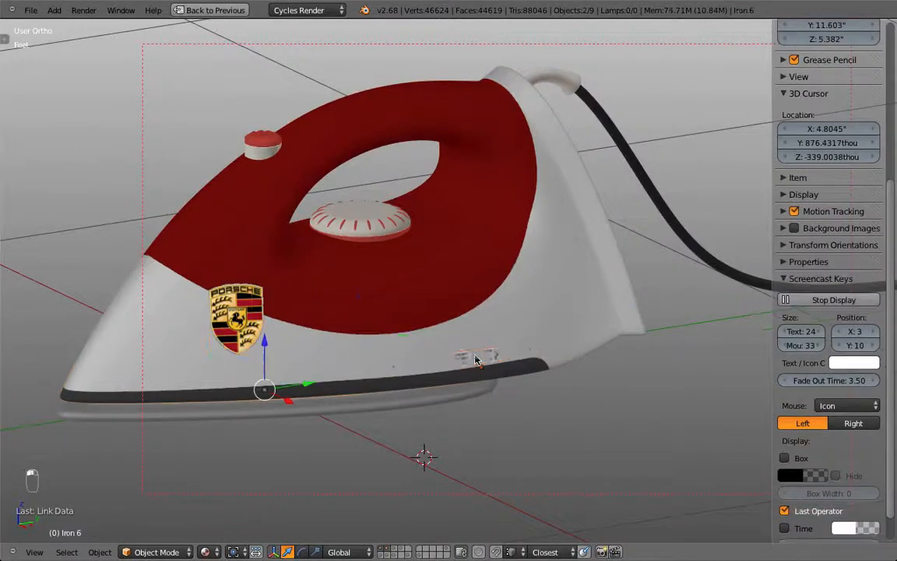
right_click(478, 362)
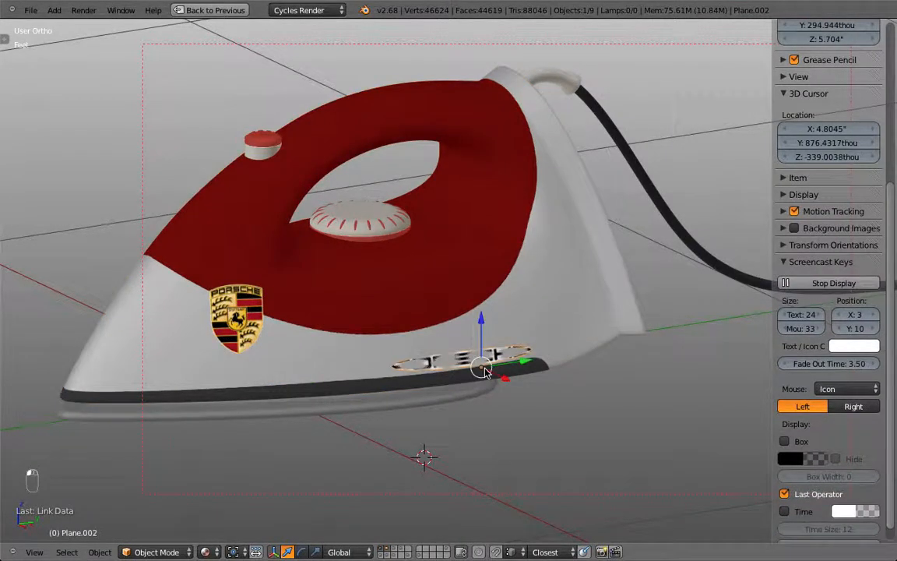
key(n)
key(n)
key(shift+space)
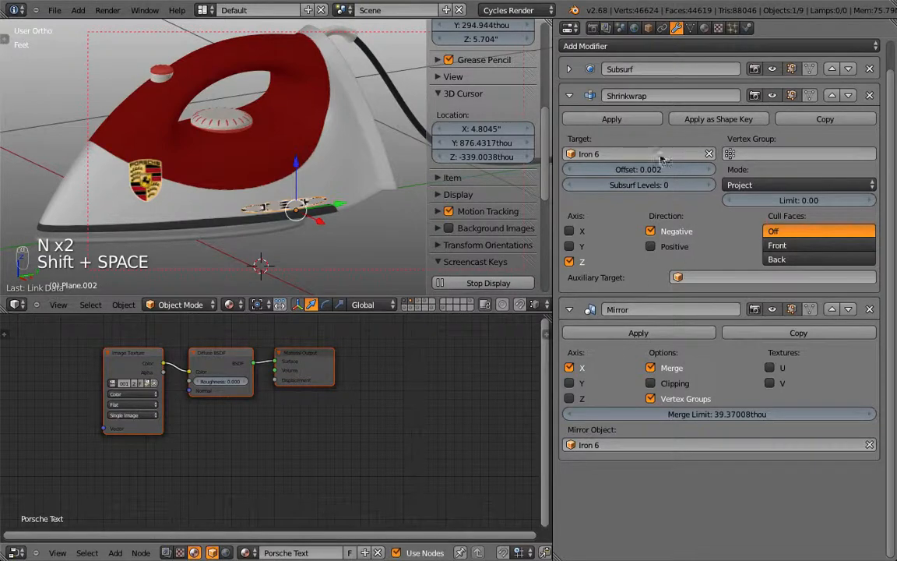
scroll(664, 187, up, 1)
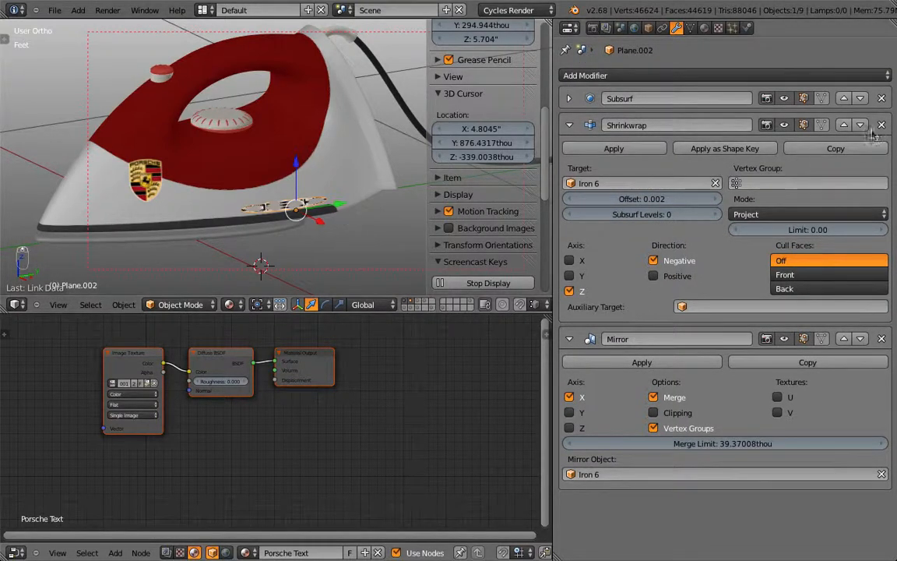
click(881, 98)
click(882, 99)
click(882, 99)
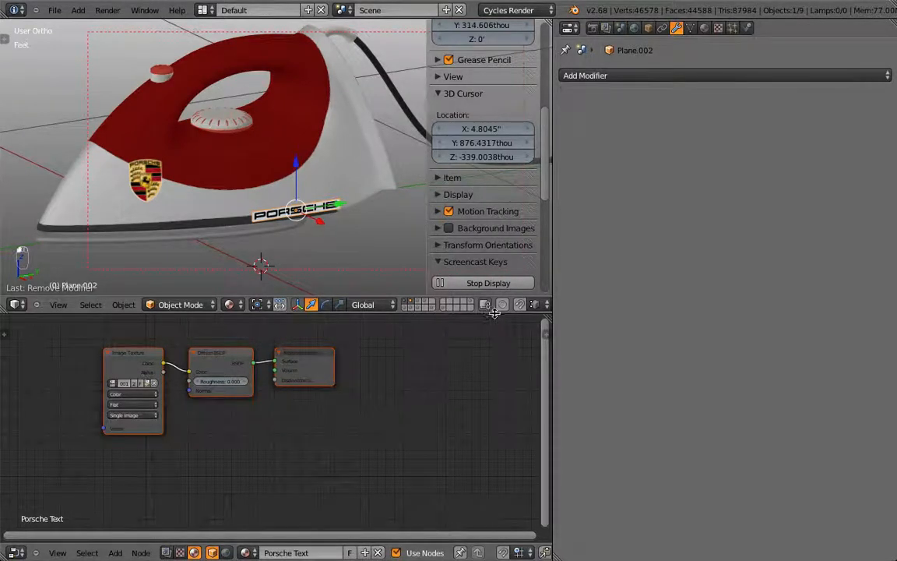
Step: Enlarge the 3D view and add a Subdivision Surface modifier to the text plane with 3 viewport subdivisions
drag(495, 298, 493, 375)
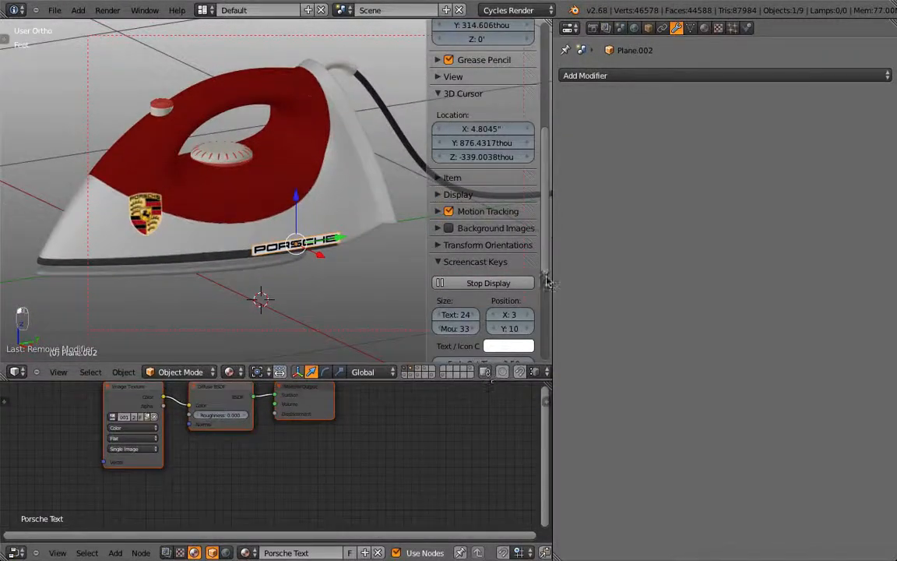
click(613, 75)
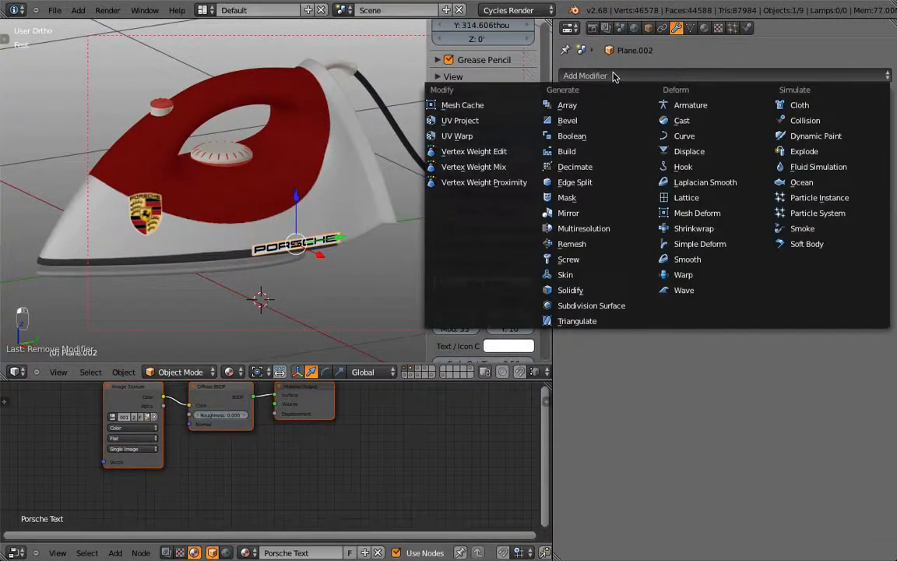
click(615, 307)
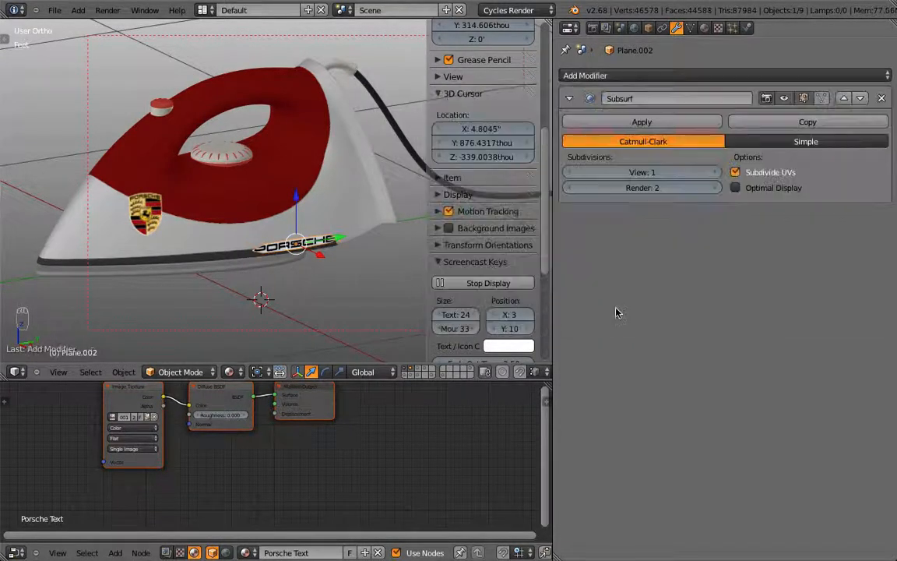
click(711, 172)
click(712, 172)
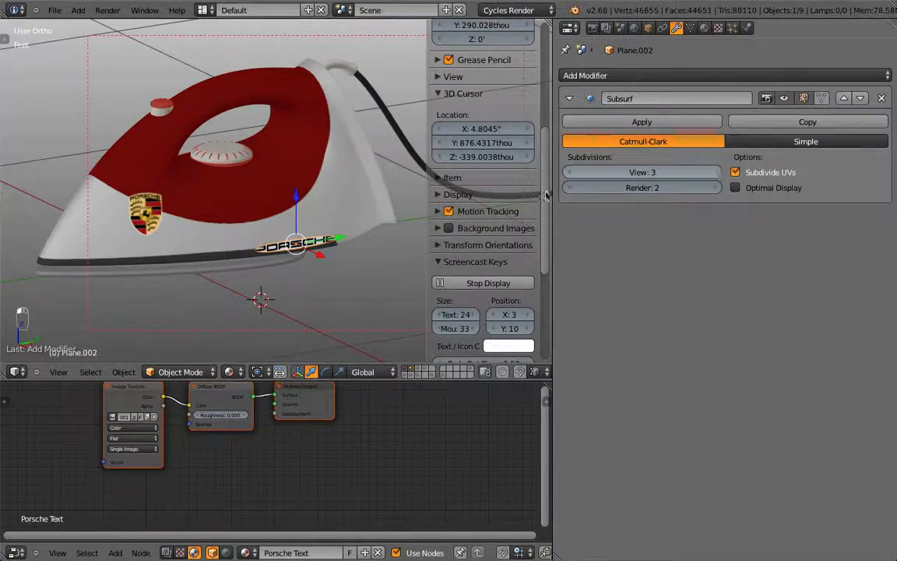
Step: Show the text plane in wireframe from the right side and set its Subsurf type to Simple
scroll(422, 211, up, 1)
scroll(422, 214, up, 2)
shift+middle_drag(374, 282, 310, 204)
key(KP_3)
scroll(310, 203, up, 2)
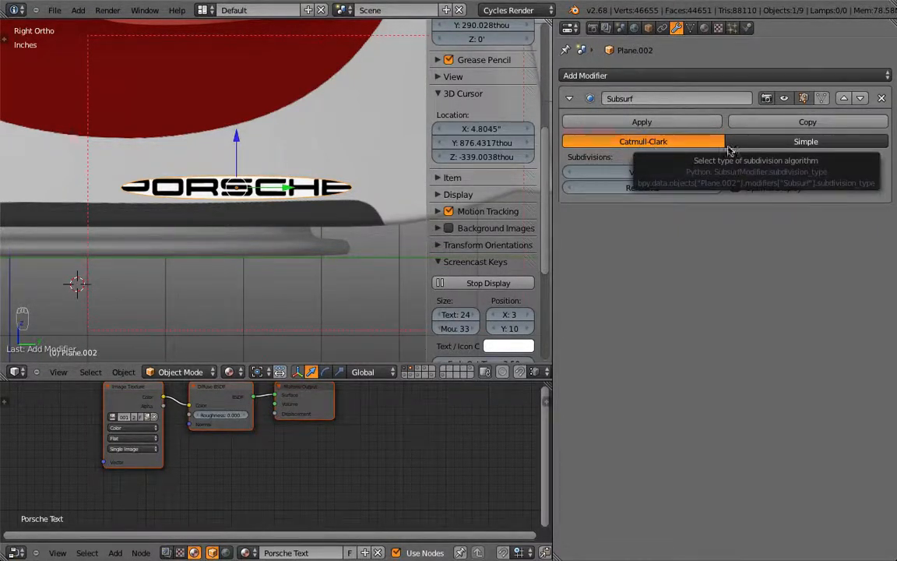
key(z)
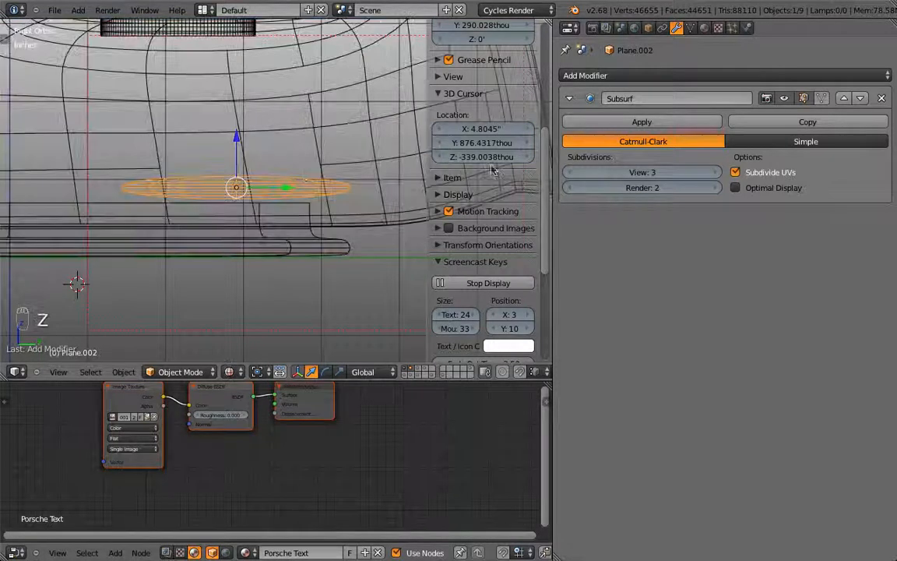
click(830, 142)
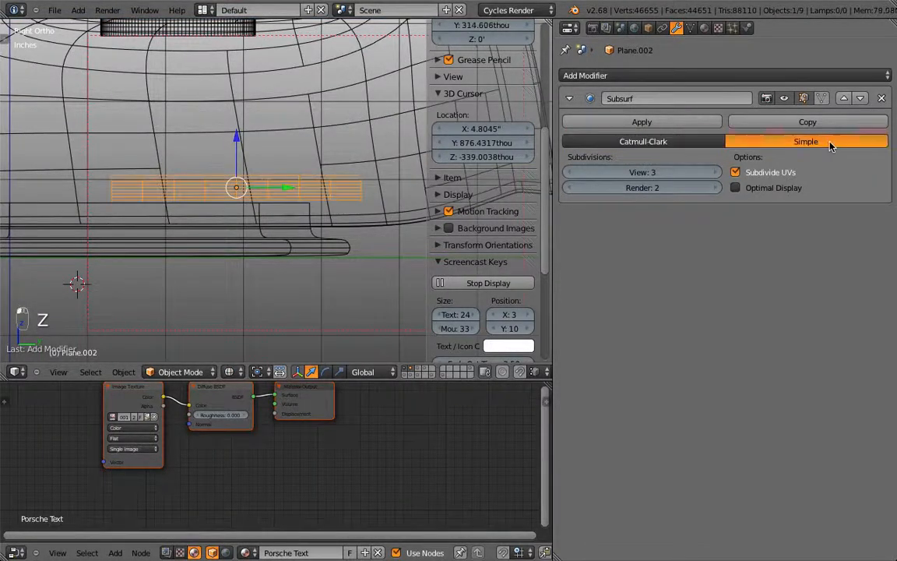
Step: Try lower and higher viewport subdivision levels on the text plane's Subsurf modifier and go back to 3
click(569, 172)
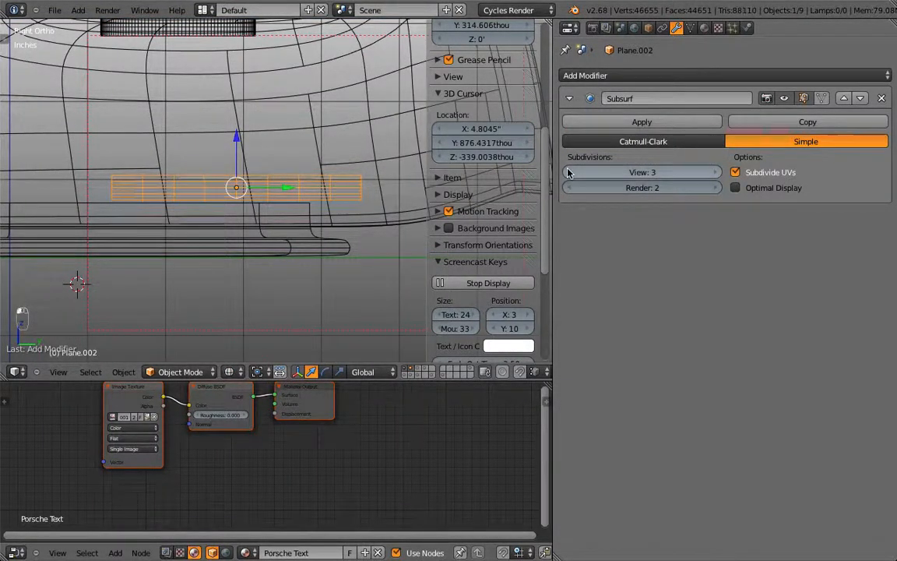
click(569, 172)
click(712, 172)
click(711, 172)
click(712, 172)
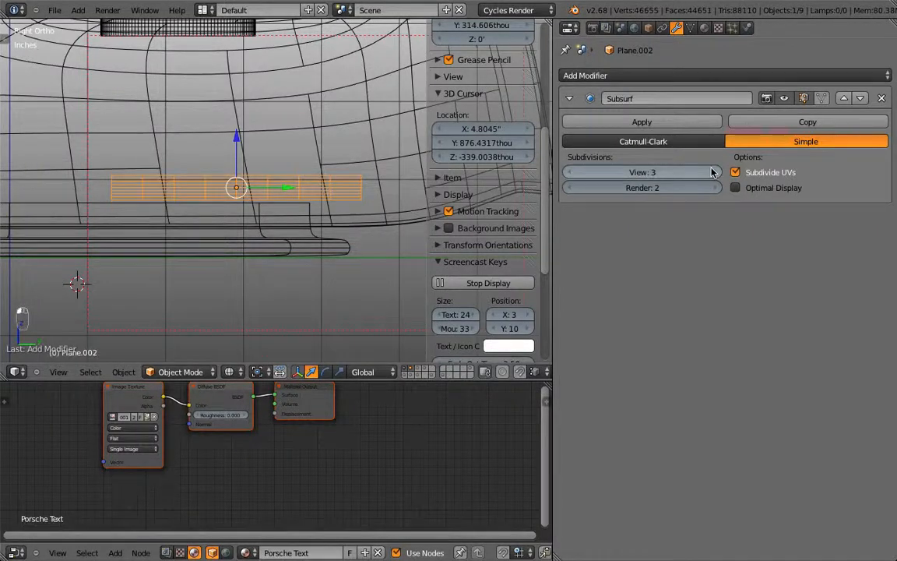
click(572, 173)
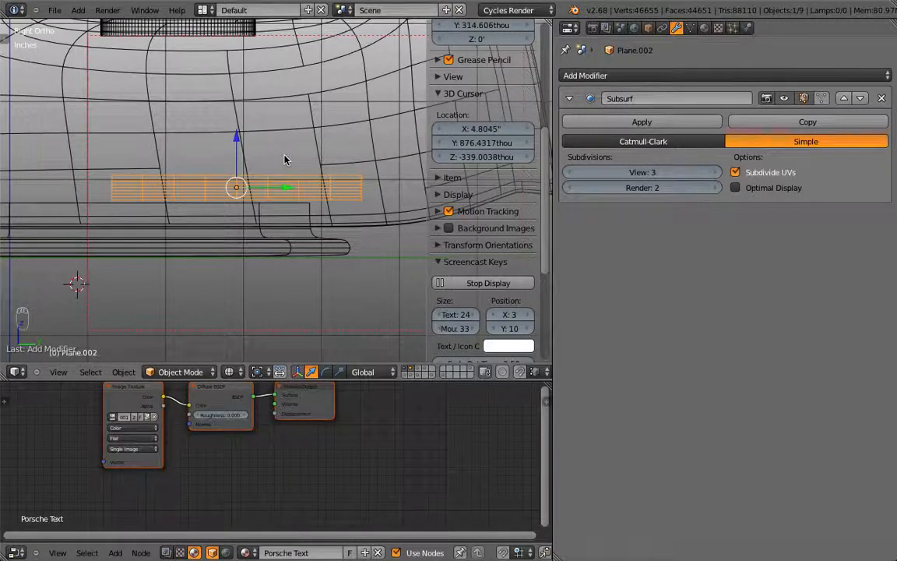
Step: In Edit Mode, add seven evenly spaced vertical loop cuts across the text plane without sliding them
mouse_move(276, 160)
middle_down()
mouse_move(314, 186)
mouse_move(362, 200)
middle_up()
key(z)
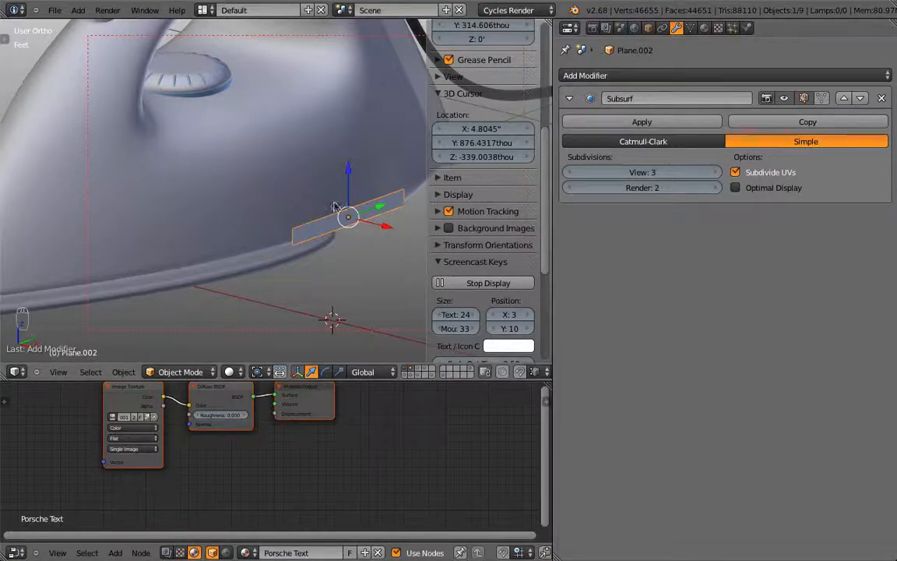
scroll(277, 189, up, 1)
key(z)
middle_drag(311, 203, 277, 194)
key(Tab)
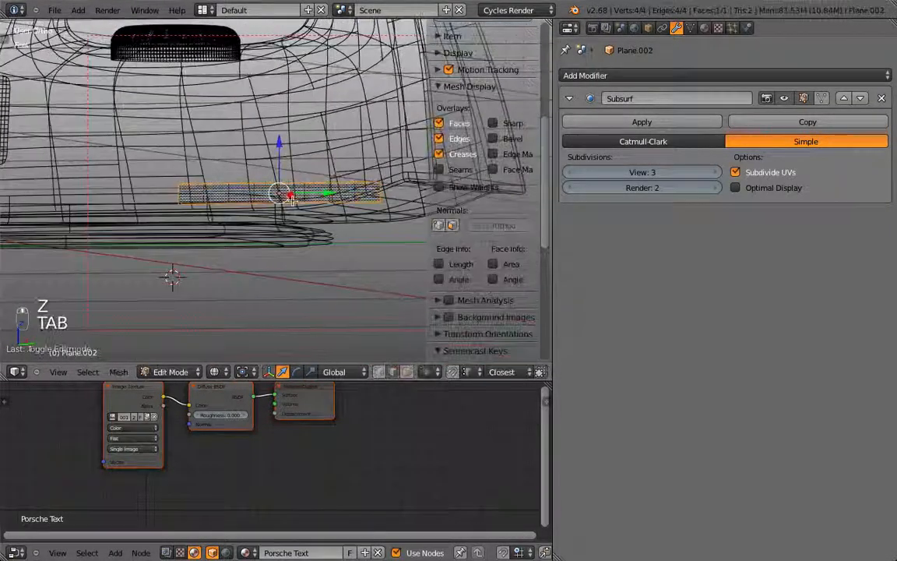
scroll(282, 194, up, 5)
middle_drag(143, 176, 150, 175)
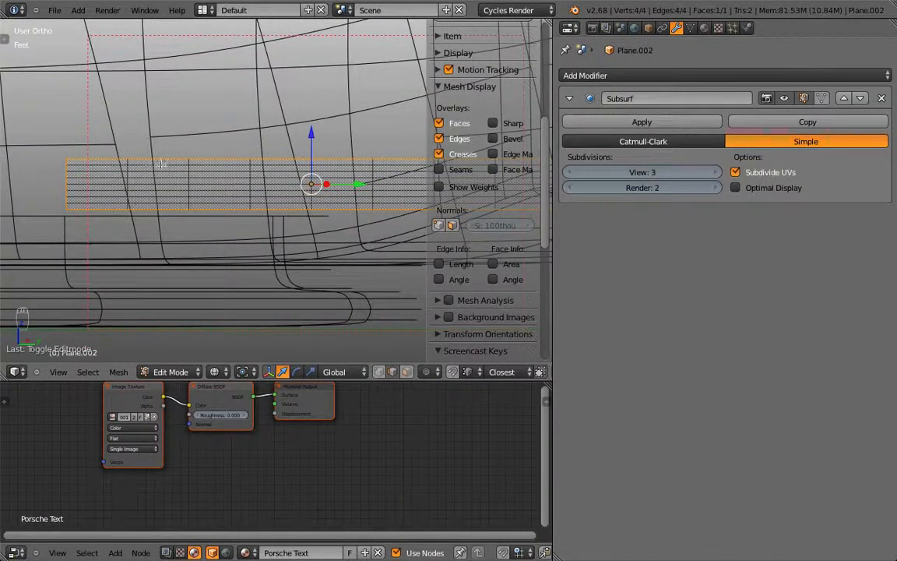
scroll(211, 158, down, 1)
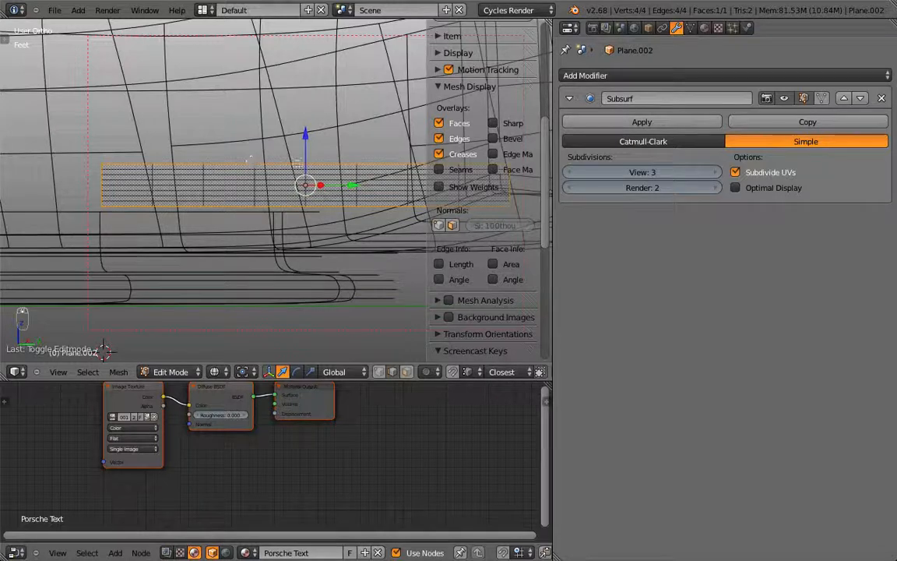
key(ctrl+r)
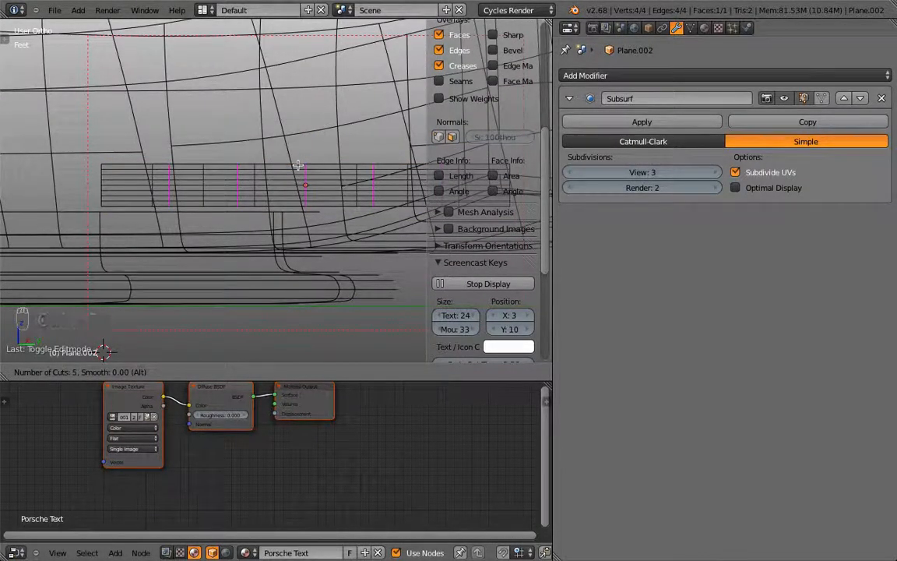
scroll(298, 165, up, 1)
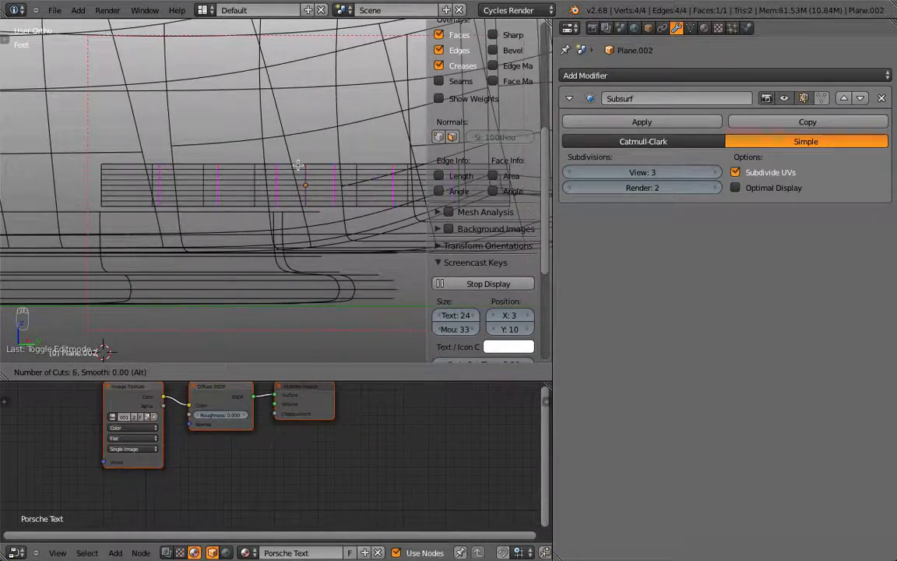
scroll(298, 165, up, 1)
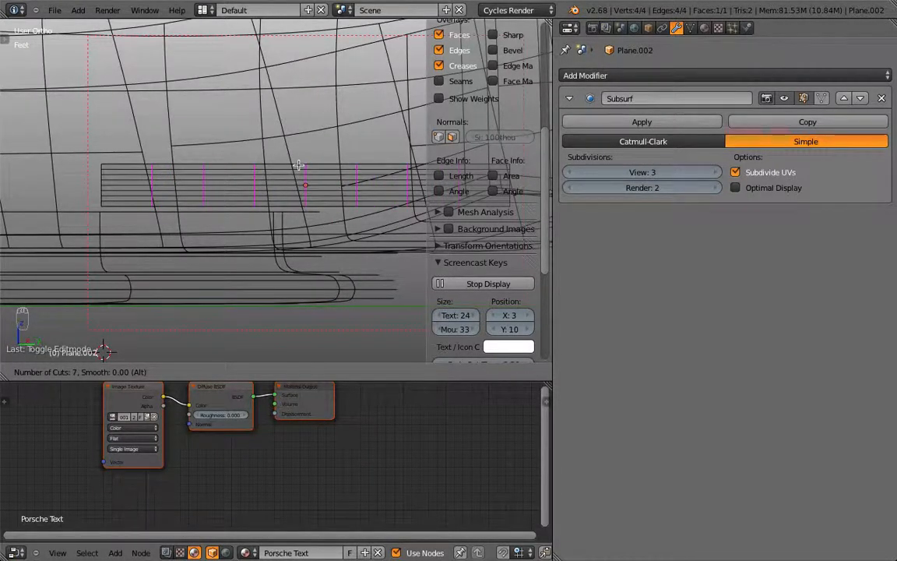
click(298, 165)
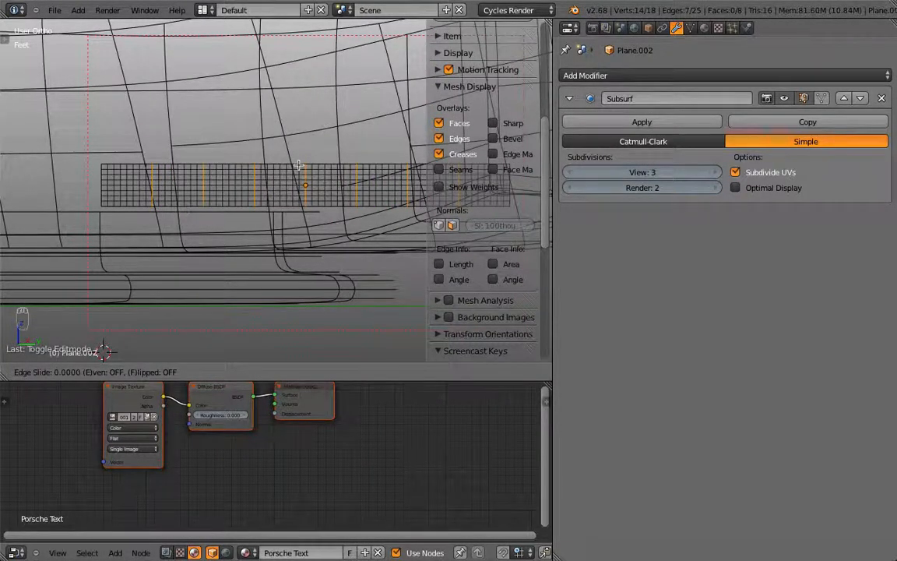
right_click(298, 165)
Step: Compare viewport subdivision levels 1 to 3 on the divided text plane, keep 3, and return to Object Mode in solid shading
scroll(272, 150, down, 2)
middle_drag(273, 150, 350, 182)
click(570, 173)
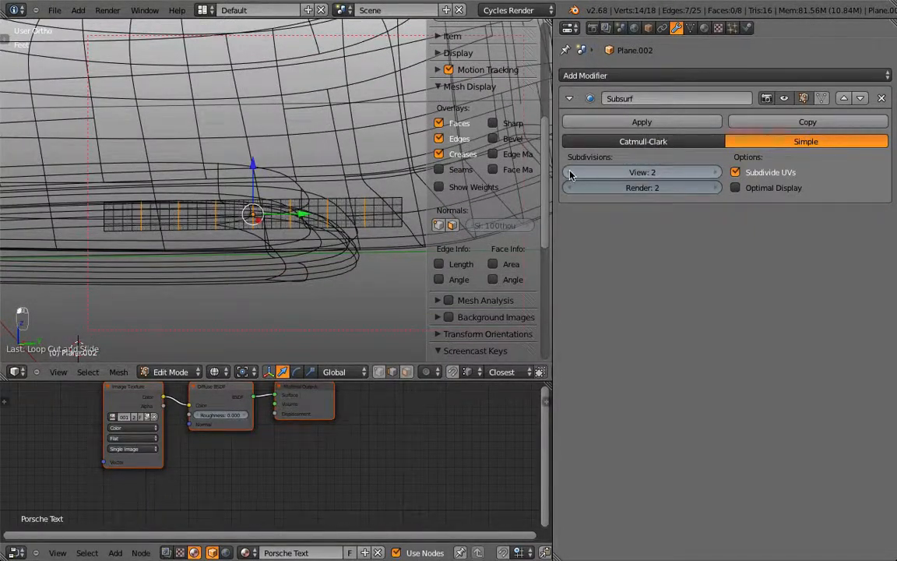
click(570, 173)
click(715, 172)
click(714, 172)
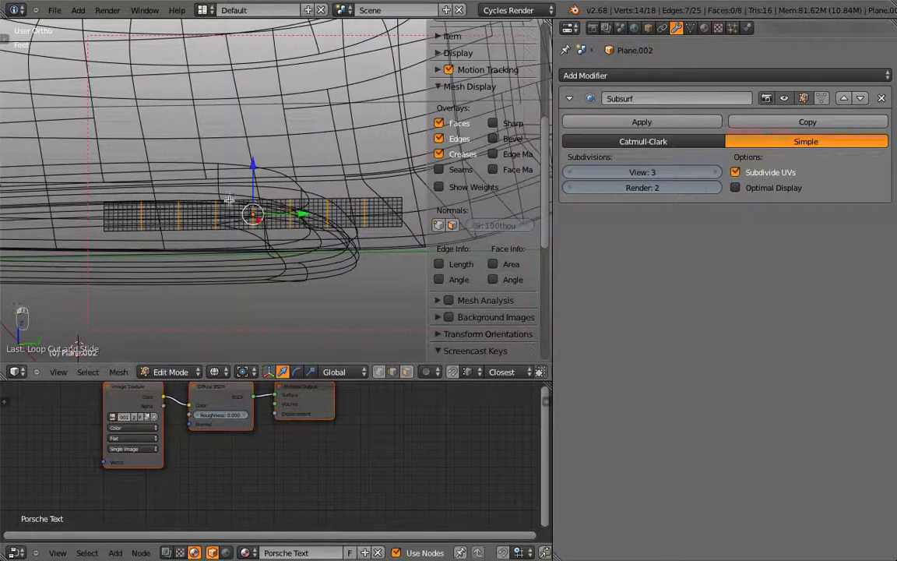
key(z)
key(Tab)
Step: Examine the Porsche crest plane's wireframe grid and modifier settings as a reference for the text plane
scroll(164, 207, down, 2)
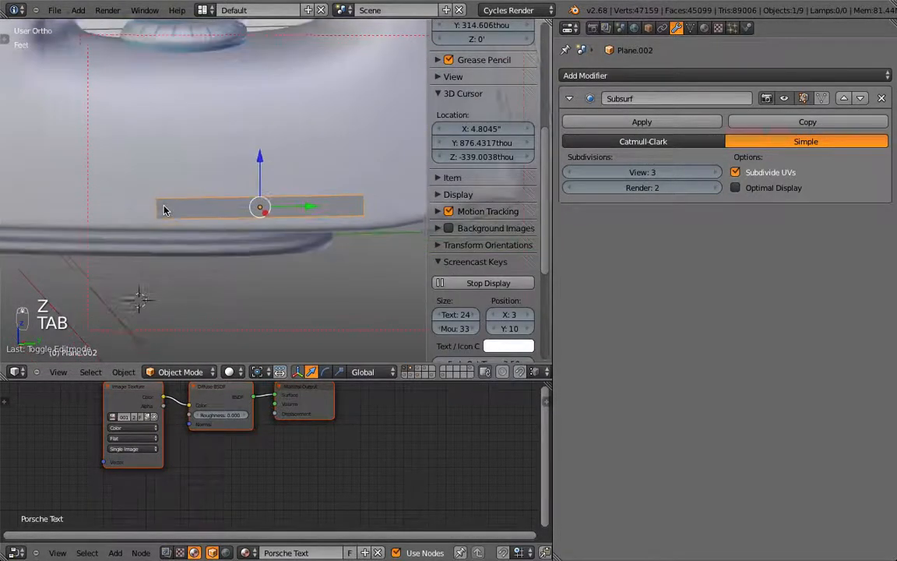
scroll(287, 251, up, 5)
key(z)
scroll(234, 244, up, 3)
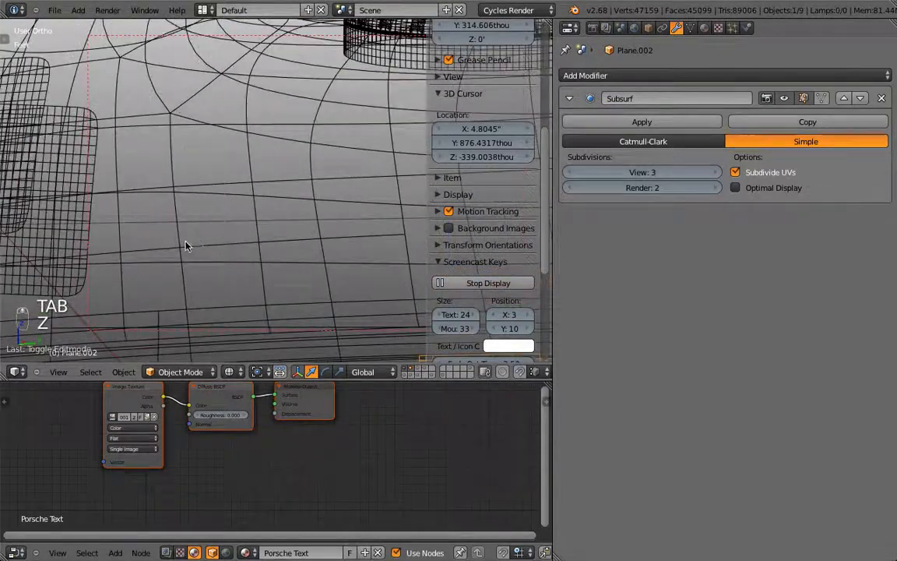
right_click(127, 275)
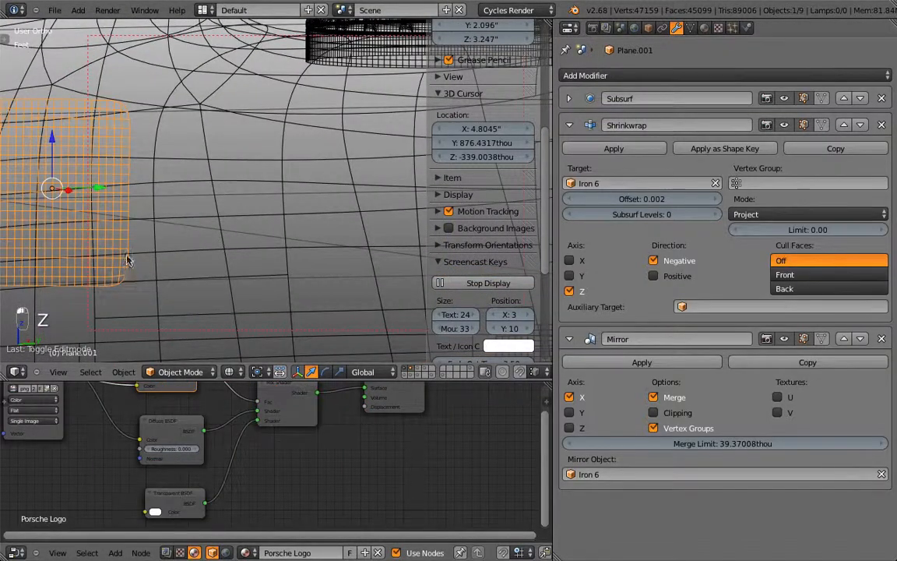
key(z)
scroll(234, 226, down, 6)
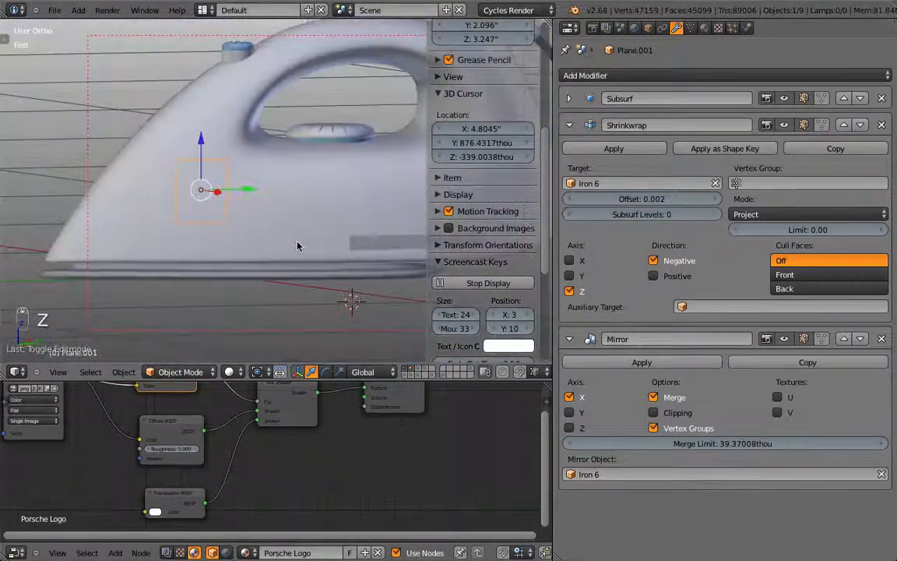
shift+middle_drag(348, 246, 436, 156)
Step: Add a Shrinkwrap modifier to the PORSCHE text plane with Iron 6 as its target
right_click(215, 234)
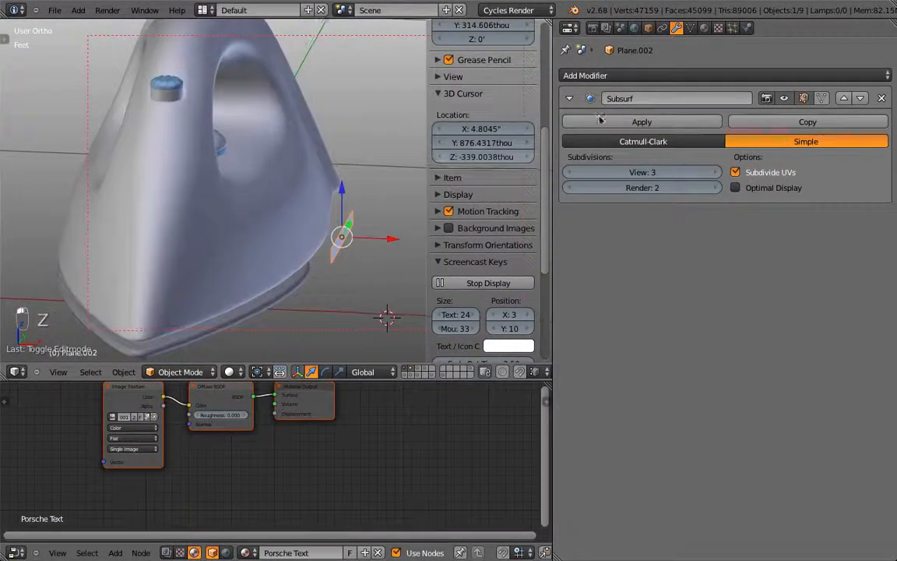
click(646, 75)
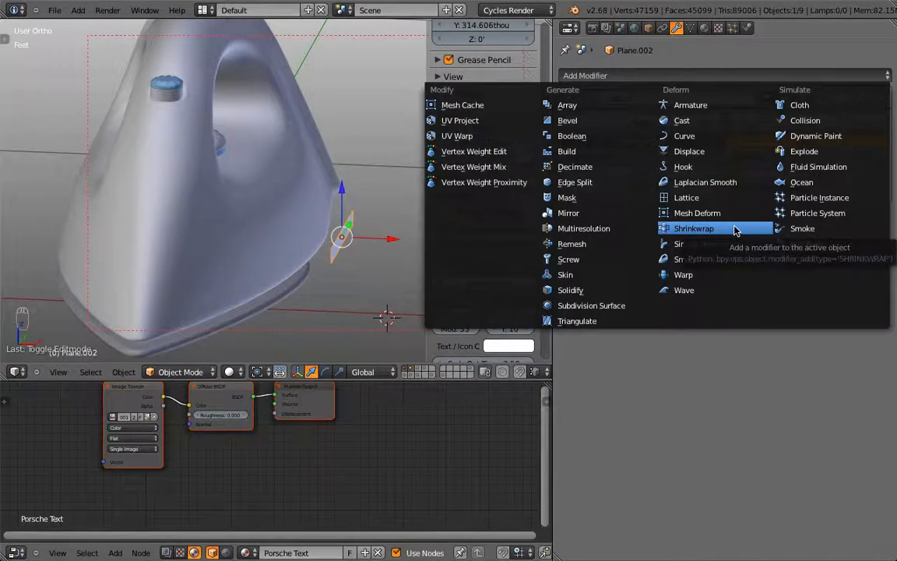
click(734, 228)
click(691, 277)
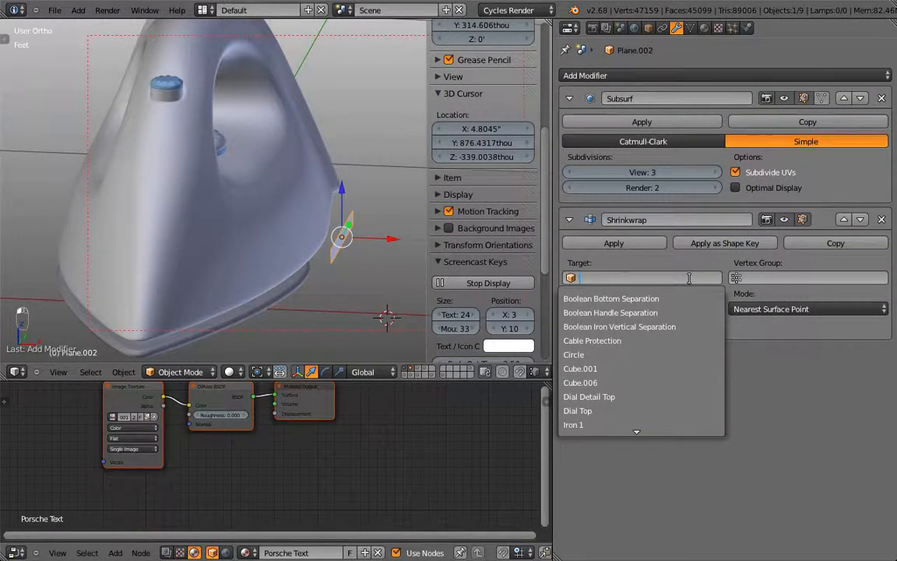
text(6)
key(Down)
key(Down)
key(Return)
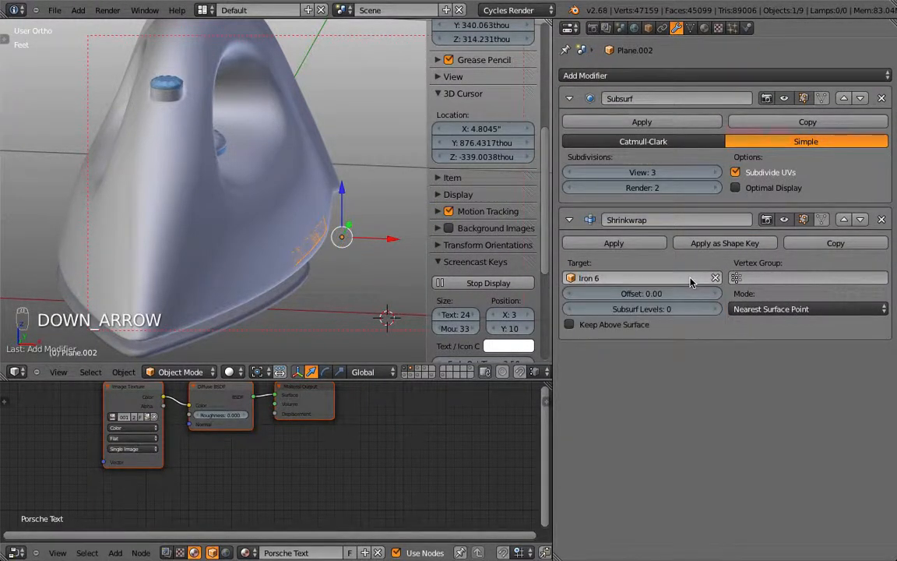
Step: Set the text plane's Shrinkwrap offset to 0.02
click(658, 293)
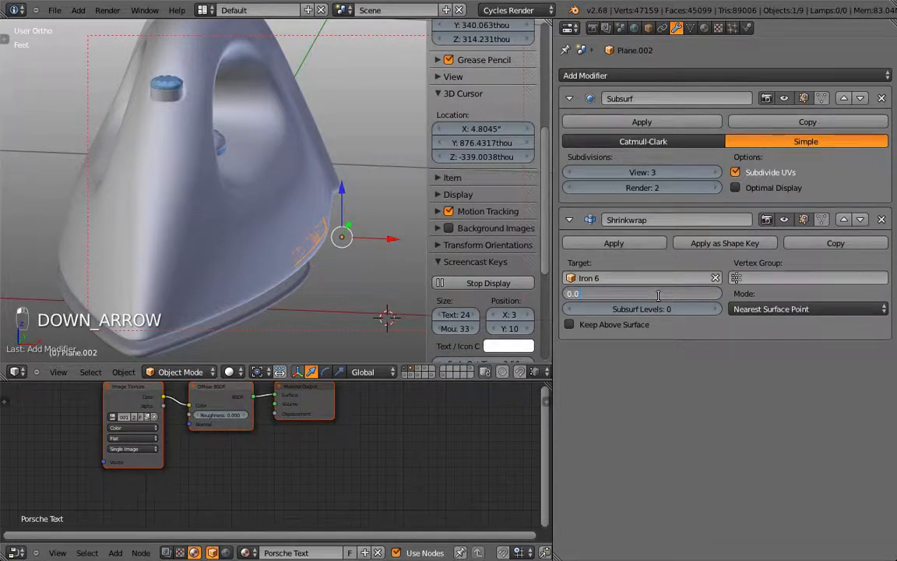
text(2)
key(Return)
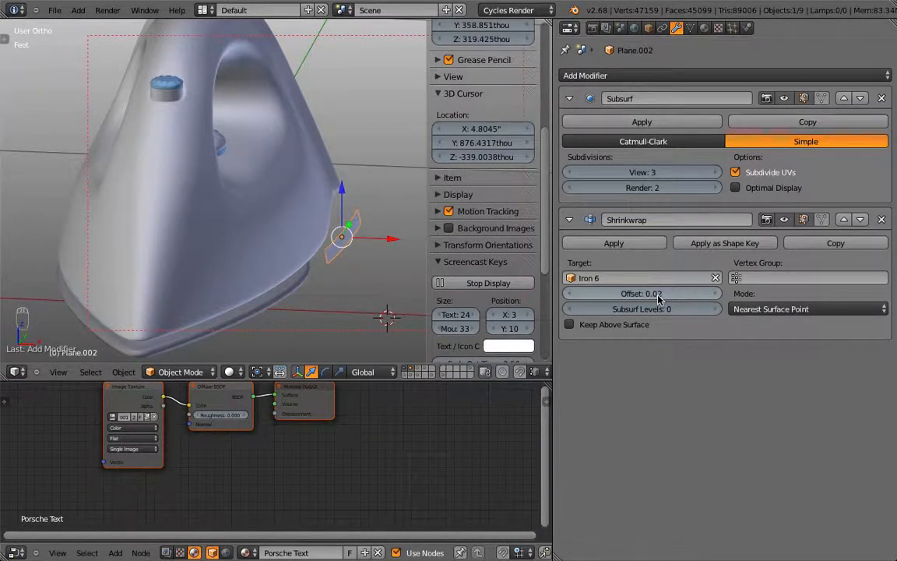
Step: Set the text plane's Shrinkwrap offset to 0.002 and its mode to Project
click(657, 296)
key(Right)
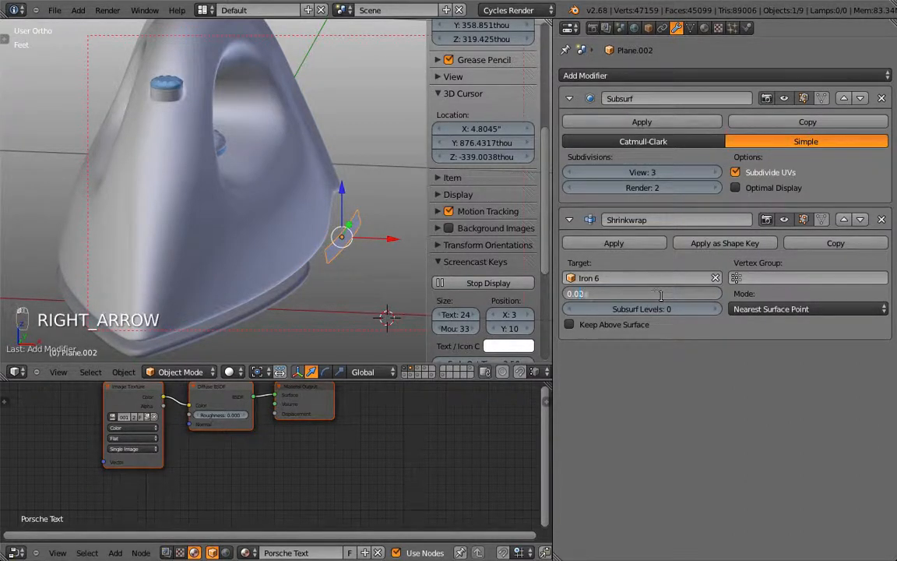
click(753, 310)
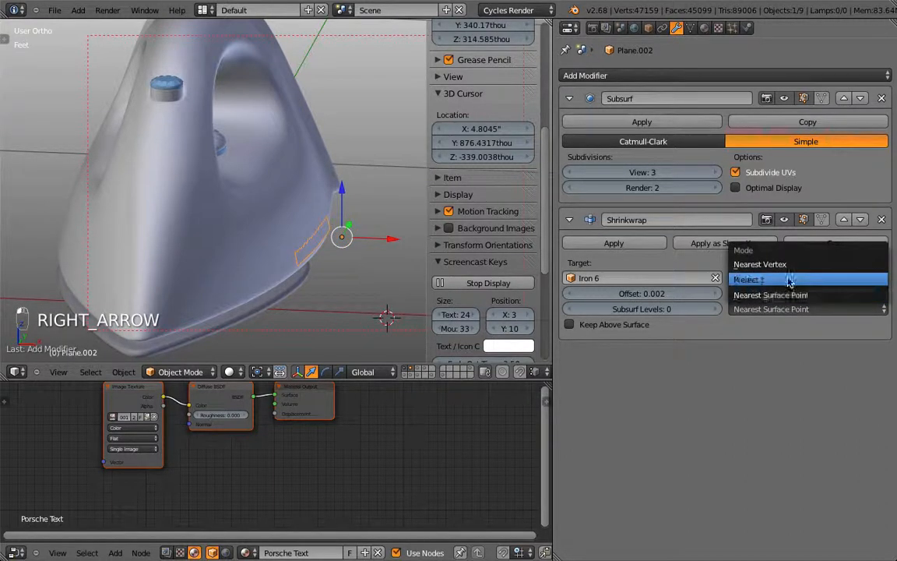
click(789, 279)
Step: Switch the transform orientation to Local and make the Shrinkwrap project along the Z axis in the negative direction only
click(370, 373)
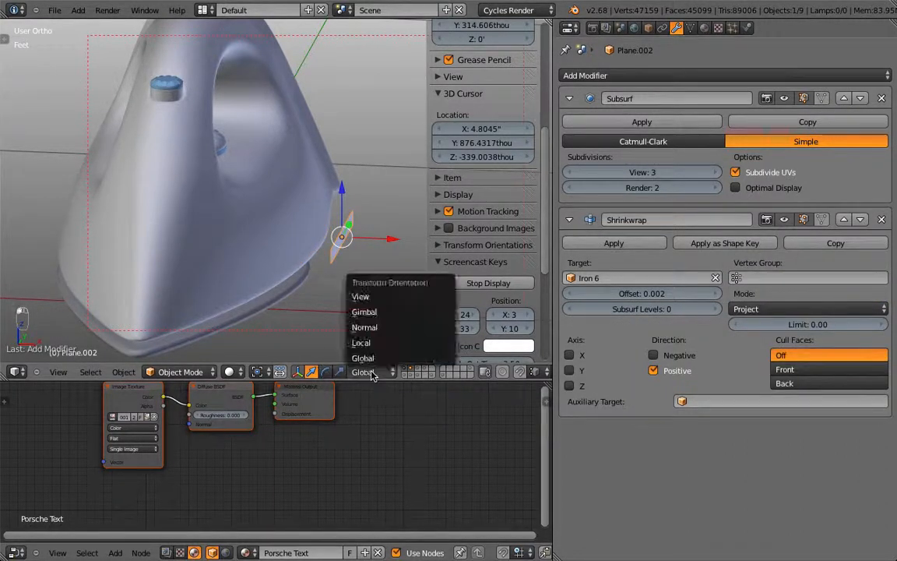
click(382, 344)
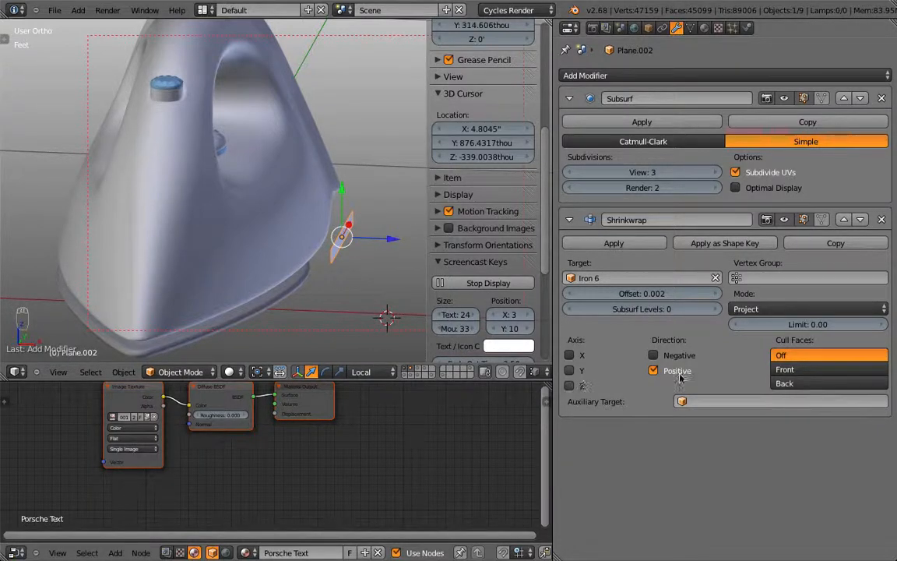
click(654, 371)
click(653, 355)
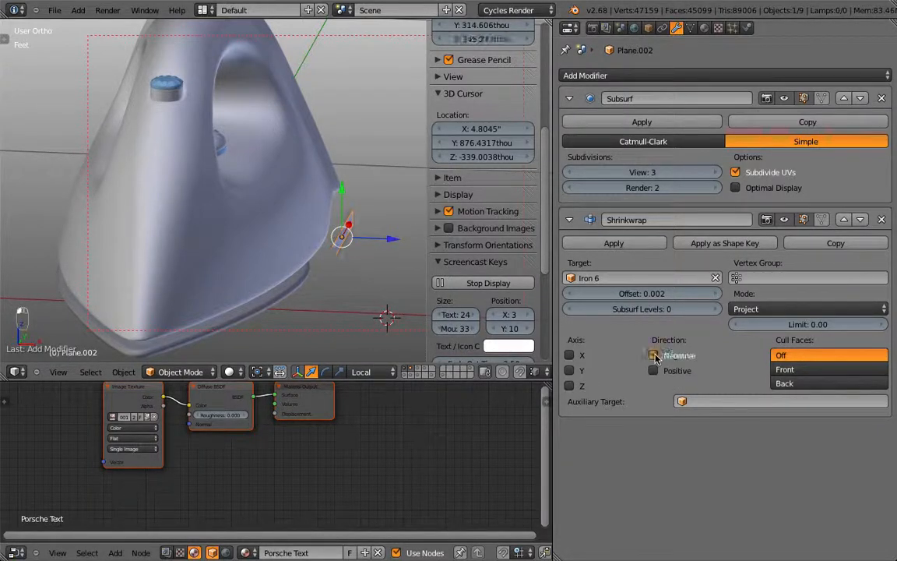
click(569, 386)
Step: In wireframe front view, move the text plane closer to the iron along its local Z axis and tilt it to follow the iron's sloped side
mouse_move(343, 243)
middle_down()
mouse_move(346, 234)
mouse_move(343, 244)
middle_up()
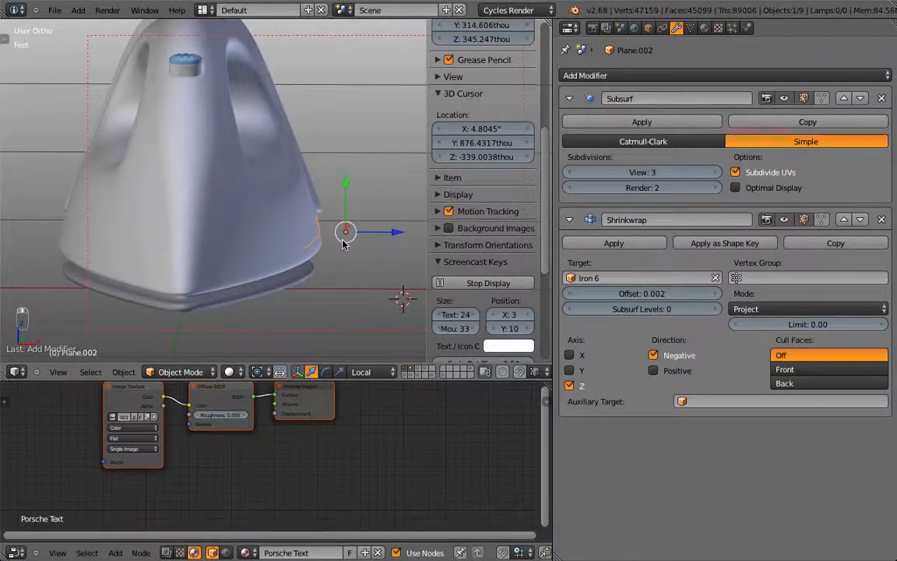
key(KP_1)
key(z)
scroll(305, 211, up, 3)
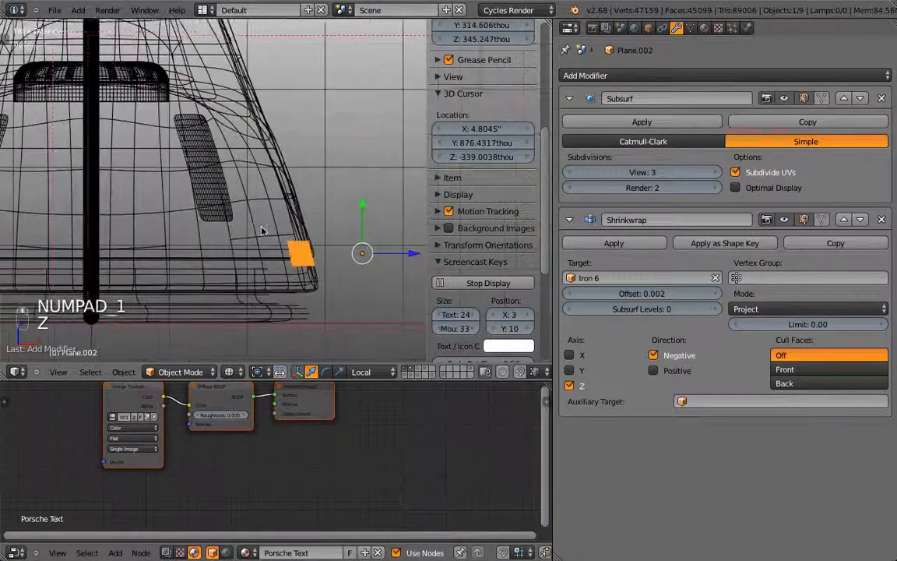
shift+middle_drag(262, 230, 128, 216)
drag(280, 238, 250, 246)
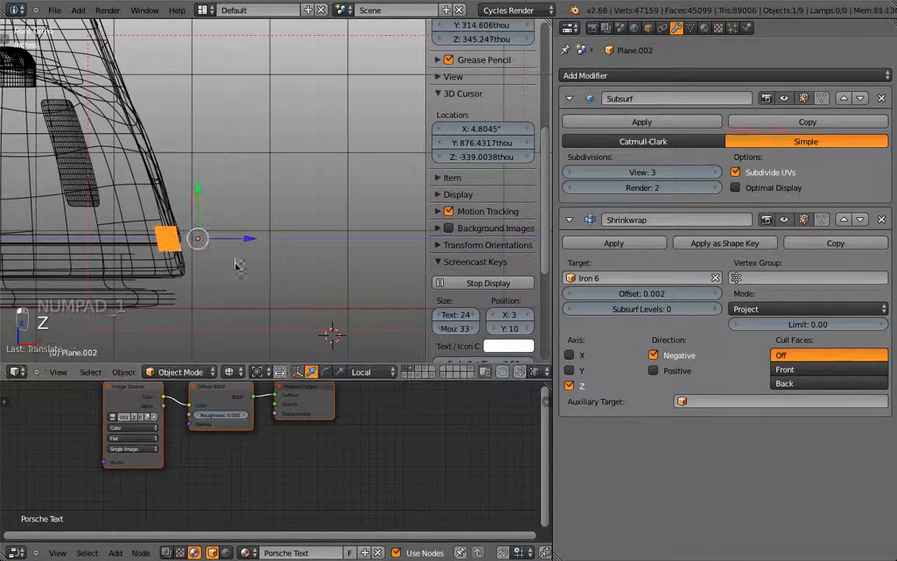
click(323, 370)
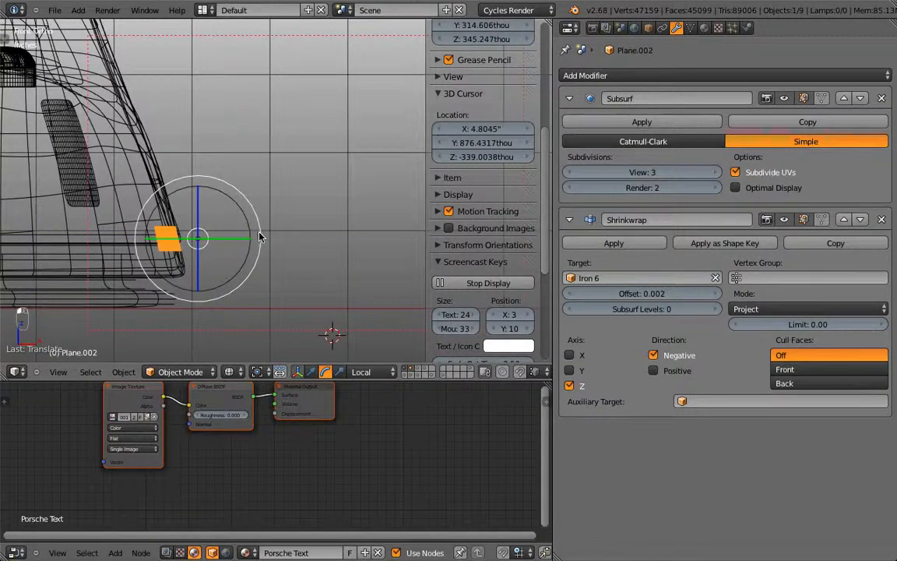
mouse_move(260, 236)
mouse_down()
mouse_move(256, 217)
mouse_move(258, 228)
mouse_up()
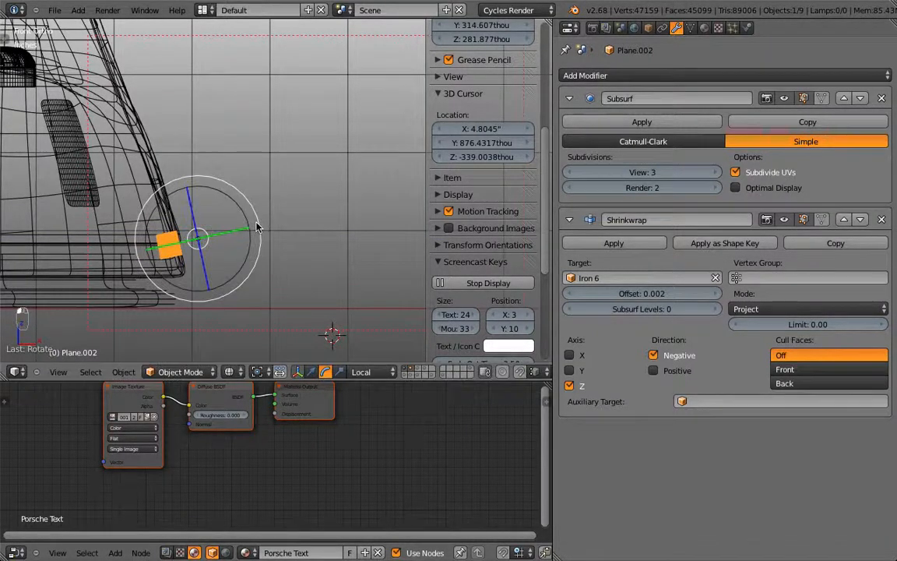
Step: Hide the Shrinkwrap effect in the viewport and rotate the text plane in solid top view to align with the iron's side
middle_drag(237, 139, 274, 184)
key(KP_7)
key(z)
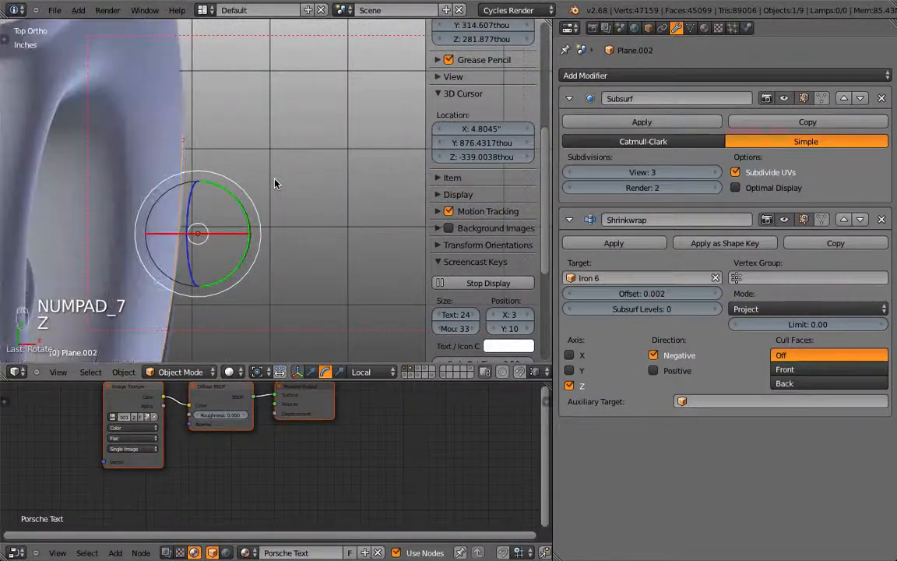
key(Tab)
key(Tab)
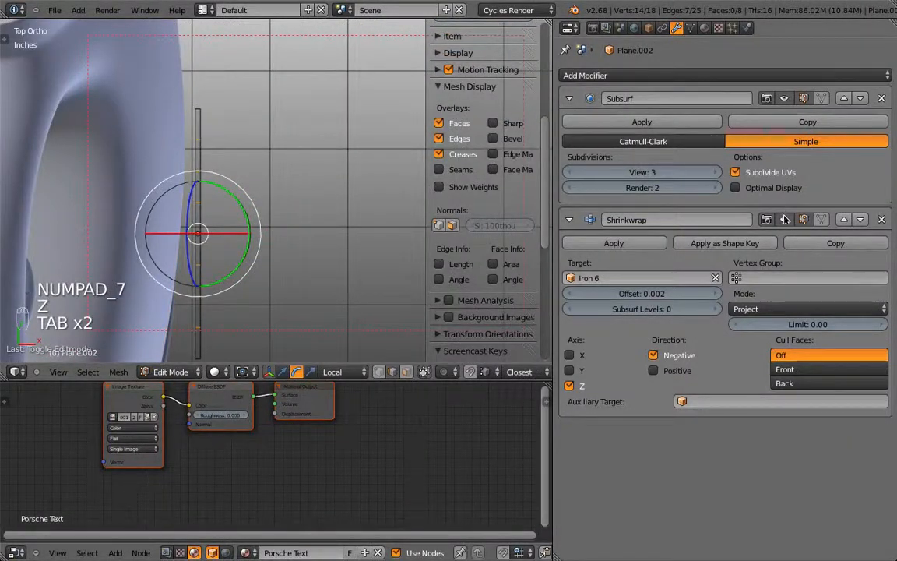
key(Tab)
key(r)
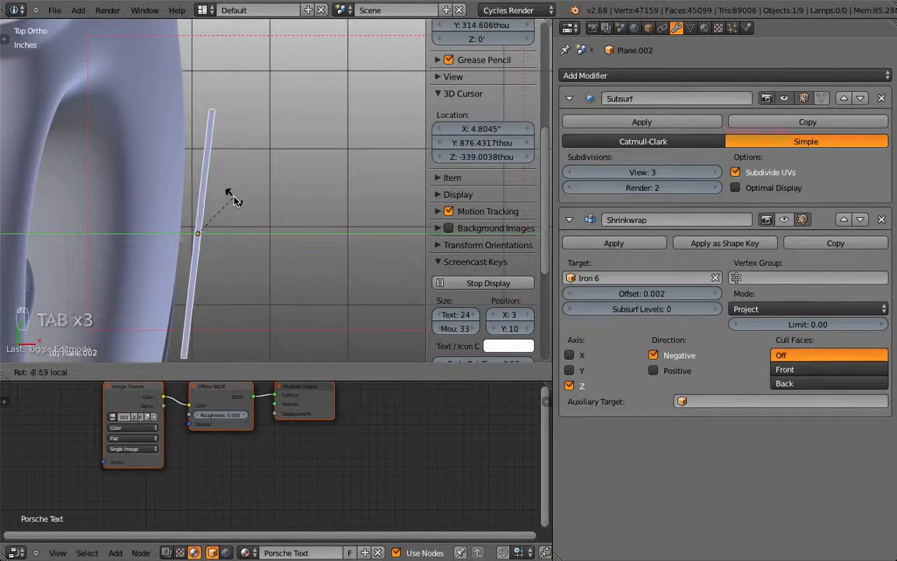
click(232, 196)
Step: Show the right view in Material shading and rotate the text plane slightly to level the PORSCHE text above the dark base trim
middle_drag(232, 197, 315, 120)
key(KP_3)
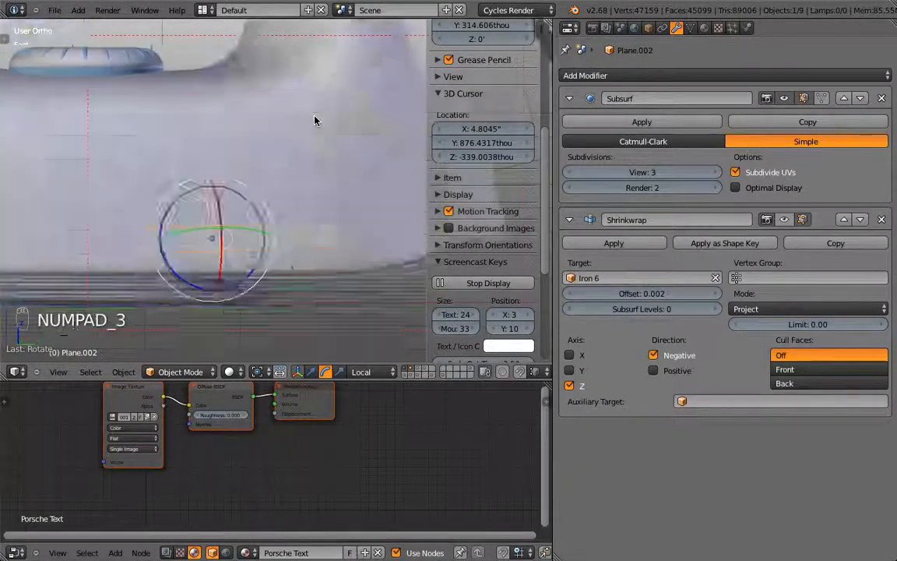
click(240, 375)
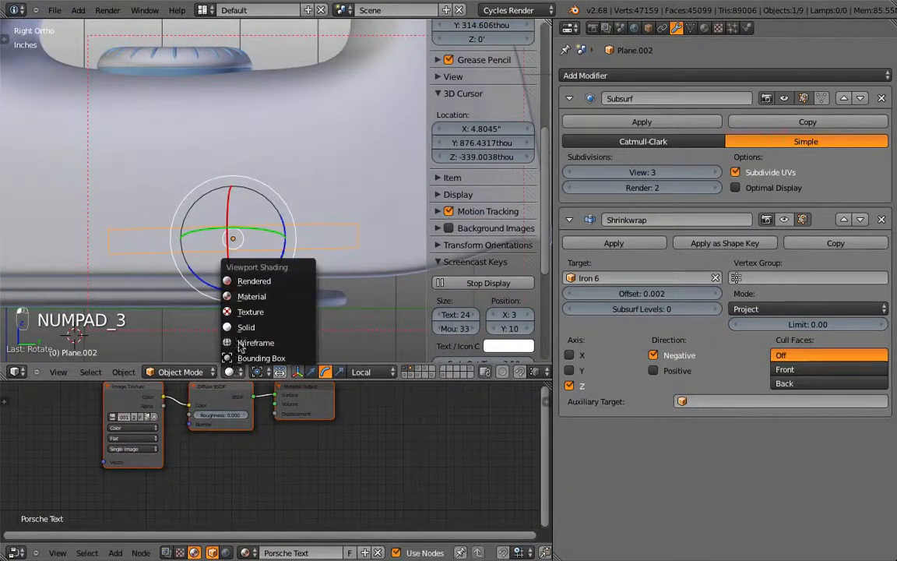
click(248, 294)
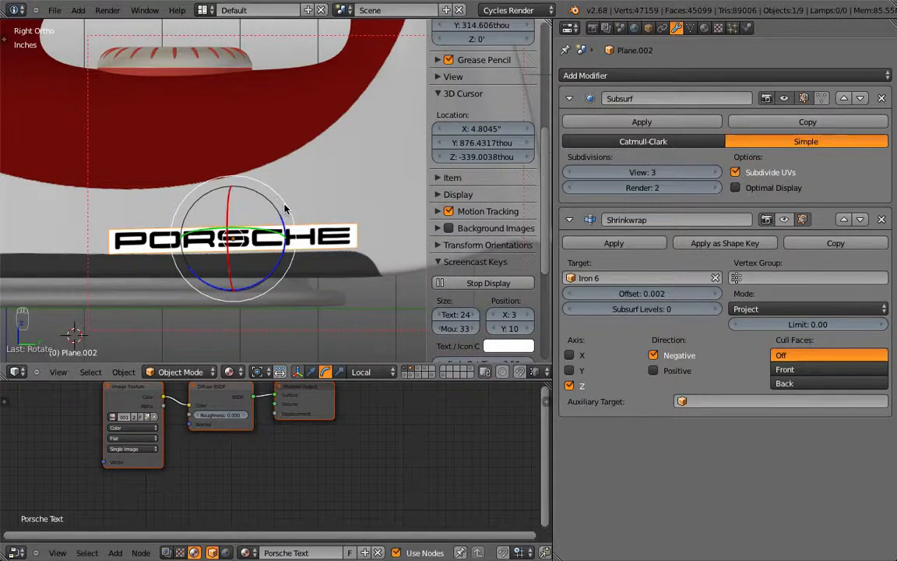
drag(276, 264, 418, 319)
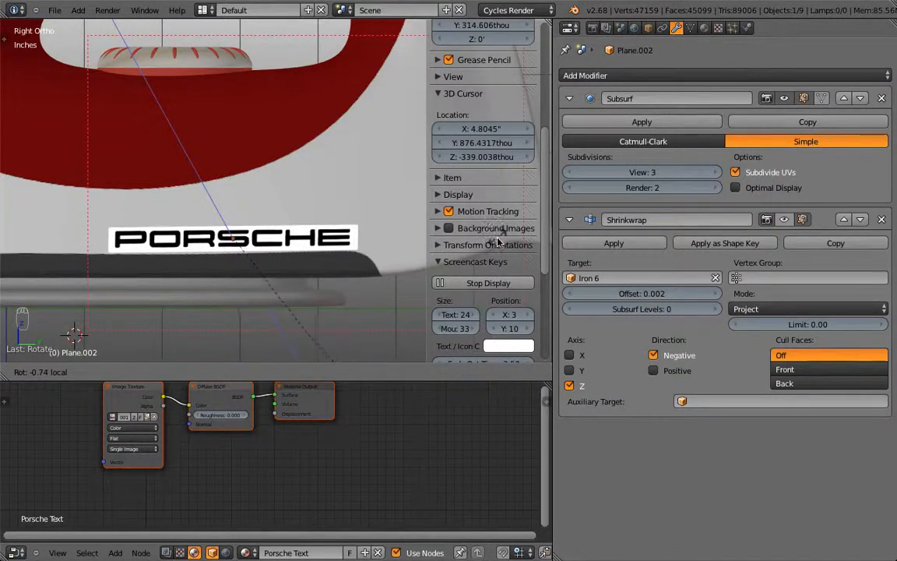
click(498, 246)
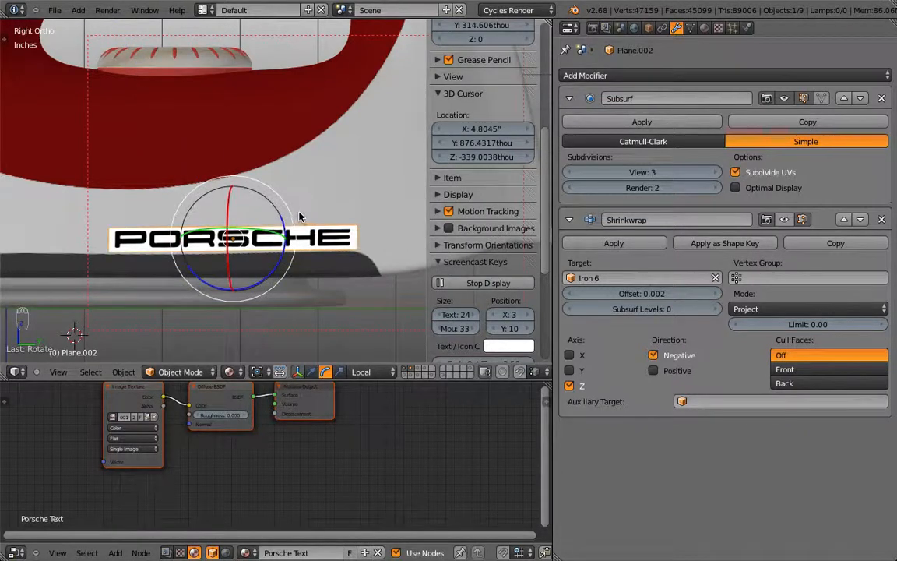
Step: Spread out the Porsche Text material nodes and insert a Mix Shader between the Diffuse BSDF and Material Output
scroll(328, 432, up, 3)
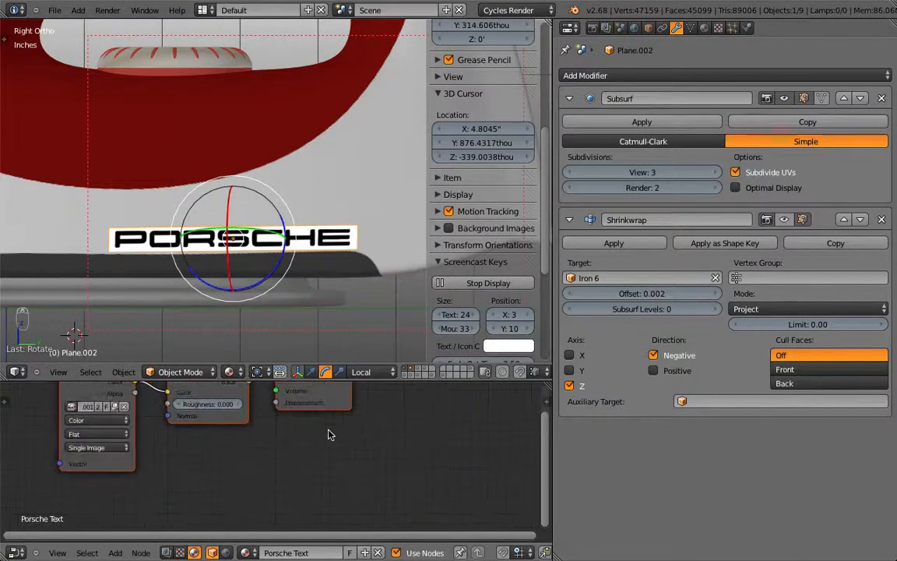
middle_drag(296, 439, 407, 488)
scroll(385, 473, down, 2)
drag(205, 437, 81, 419)
drag(284, 447, 204, 421)
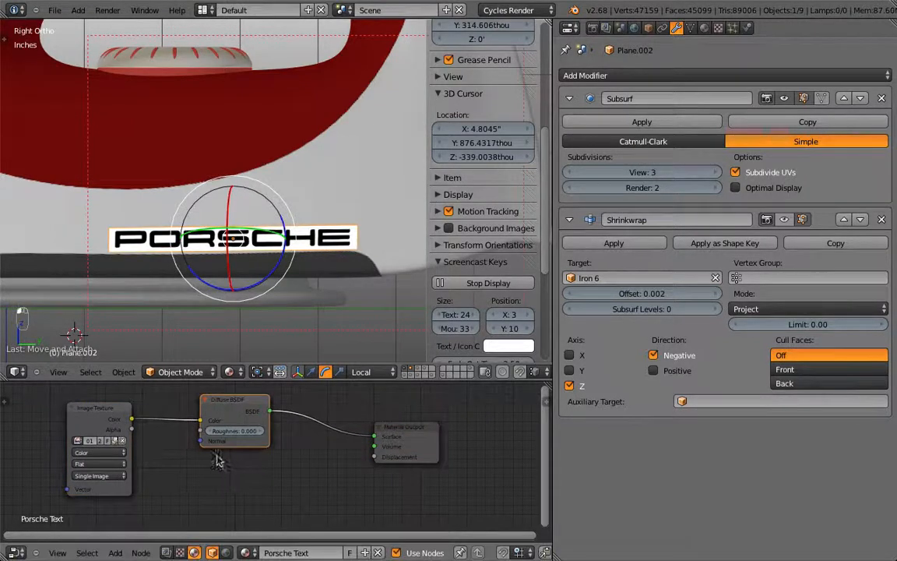
key(shift+a)
mouse_move(218, 461)
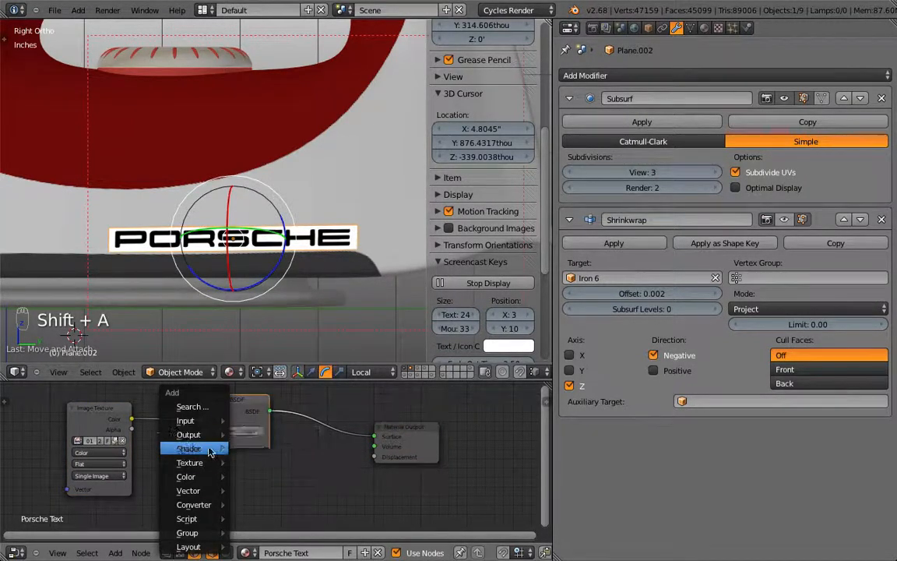
click(264, 218)
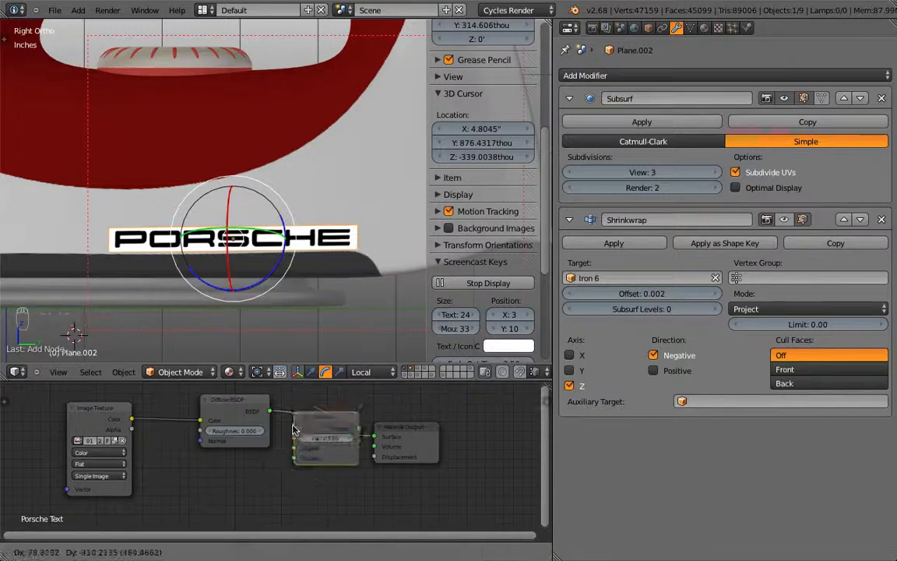
click(284, 438)
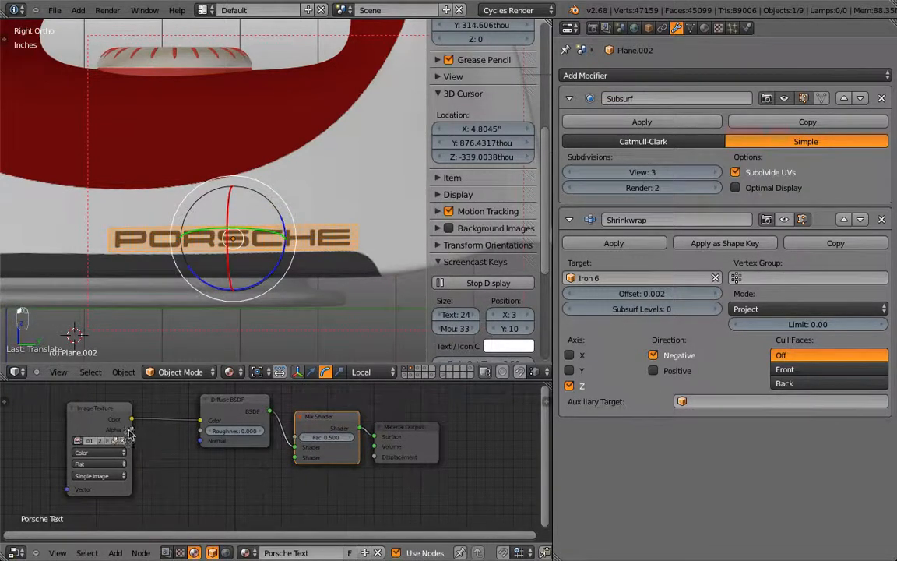
Step: Link the image texture's Alpha to the Mix Shader's Fac, move the Diffuse link to the second Shader input, and reposition the Diffuse node below
drag(131, 430, 295, 443)
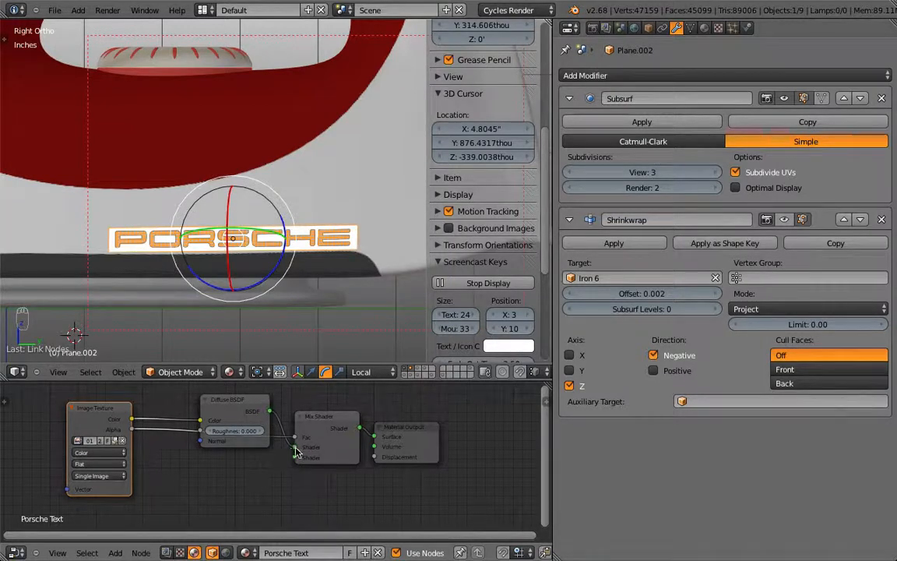
drag(295, 448, 294, 458)
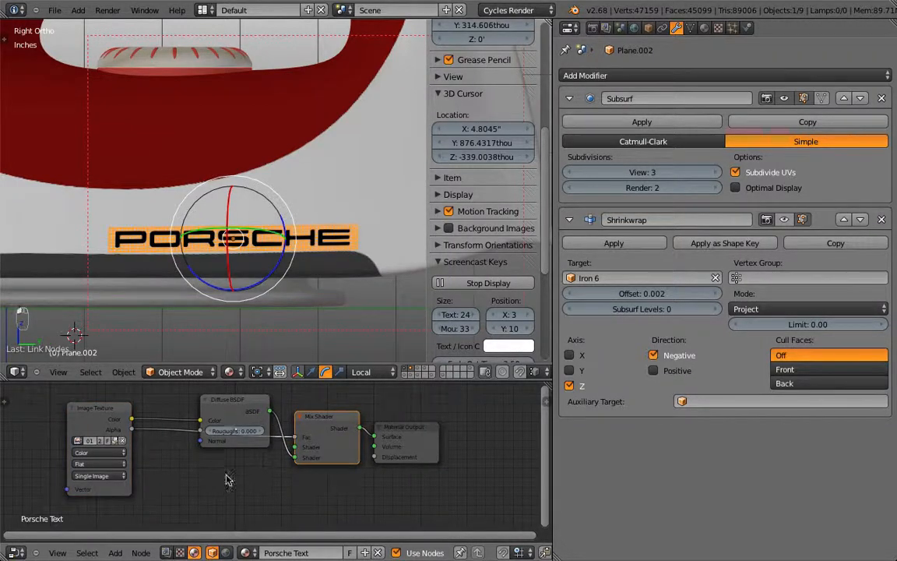
drag(236, 399, 233, 462)
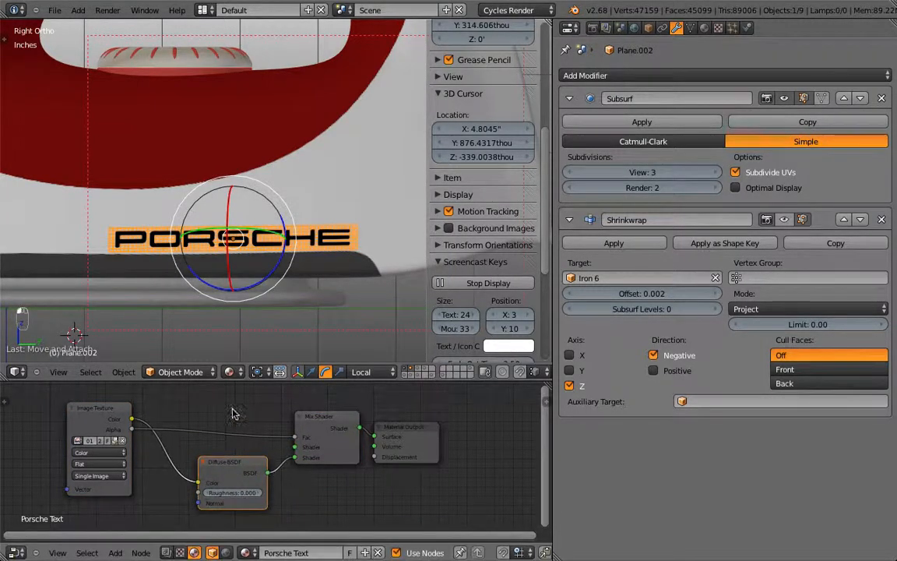
Step: Deselect everything and turn the text plane's Shrinkwrap back on in the viewport
key(a)
middle_drag(262, 265, 298, 272)
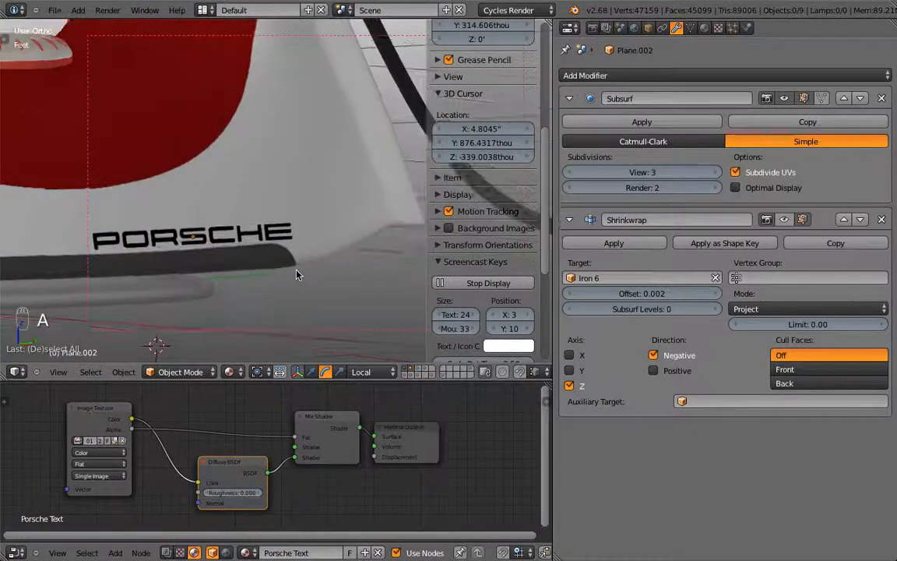
click(783, 219)
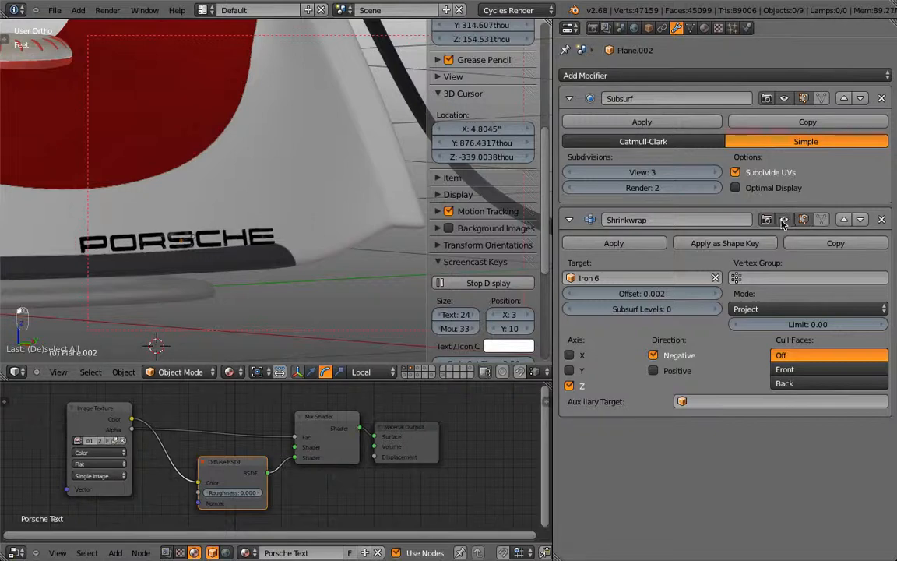
Step: Inspect the PORSCHE decal up close on the iron's side and set its Shrinkwrap offset to 0.004
middle_drag(337, 236, 366, 234)
scroll(302, 232, up, 5)
scroll(302, 232, down, 4)
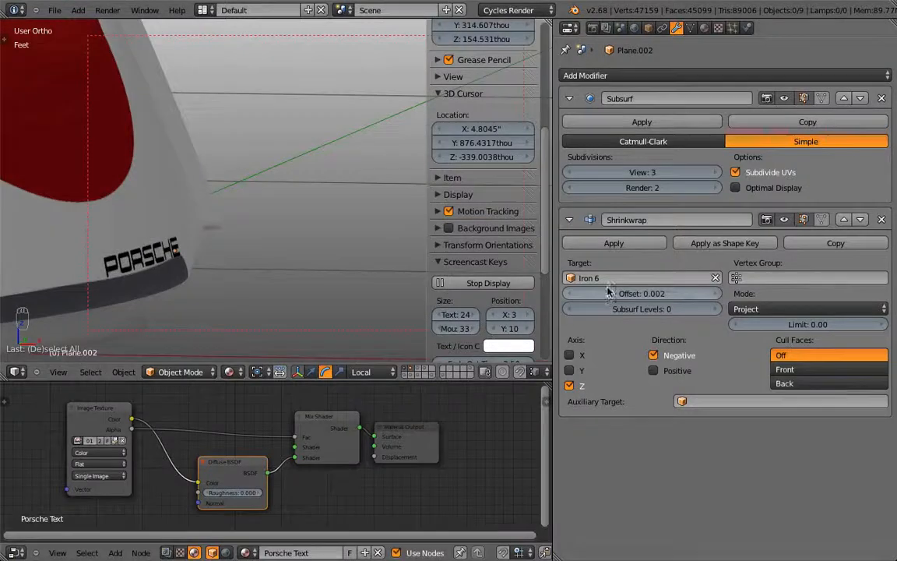
click(654, 293)
text(0.004)
key(Return)
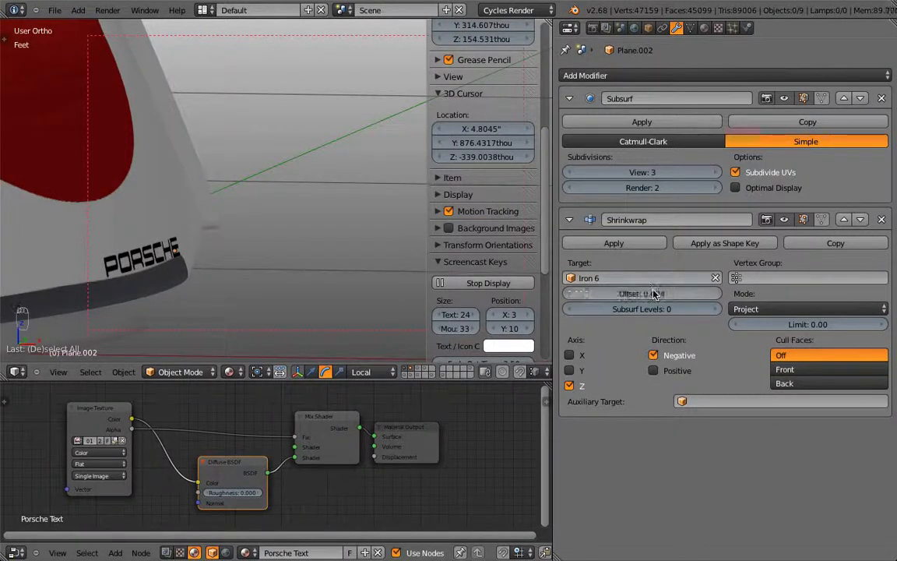
Step: Select the PORSCHE text plane in right view, collapse its Subsurf and Shrinkwrap settings, and add a Mirror modifier
key(KP_3)
scroll(168, 219, down, 3)
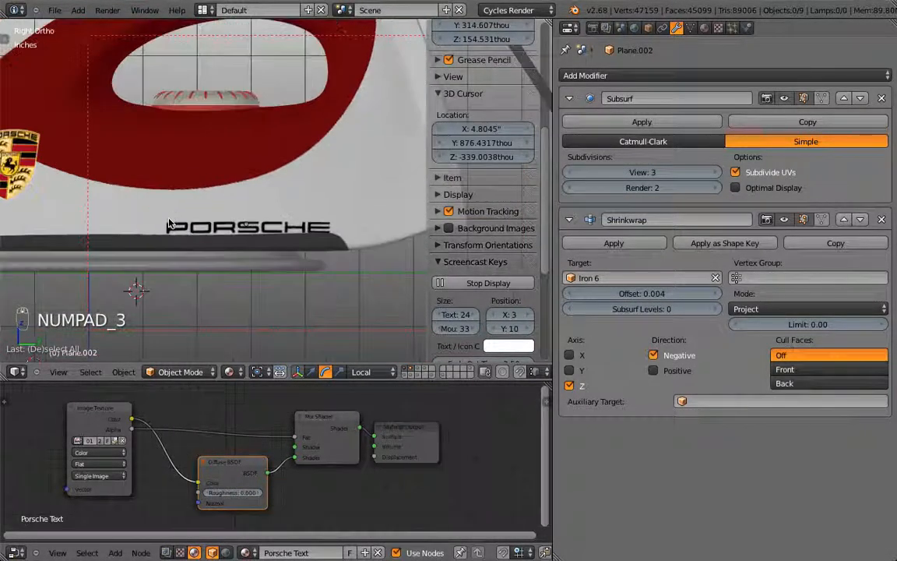
right_click(236, 230)
right_click(263, 228)
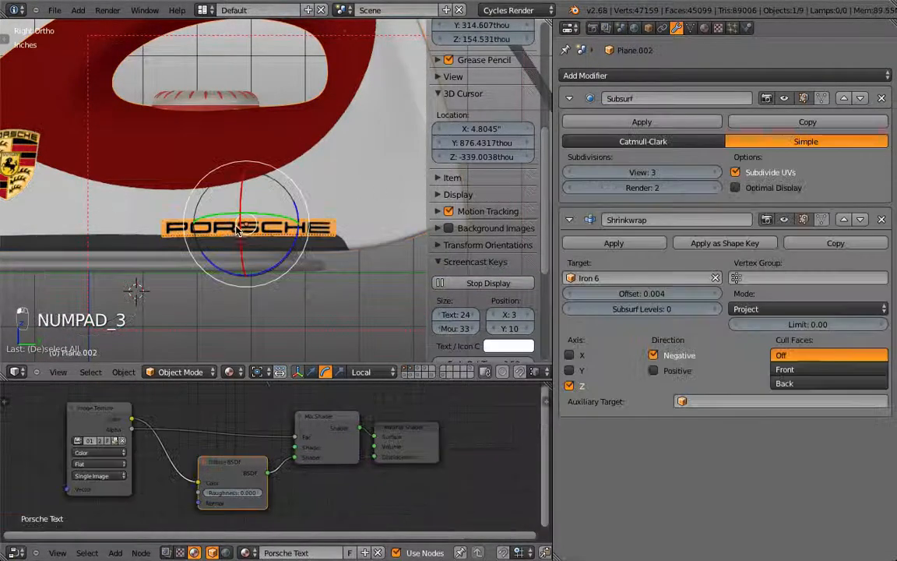
click(569, 98)
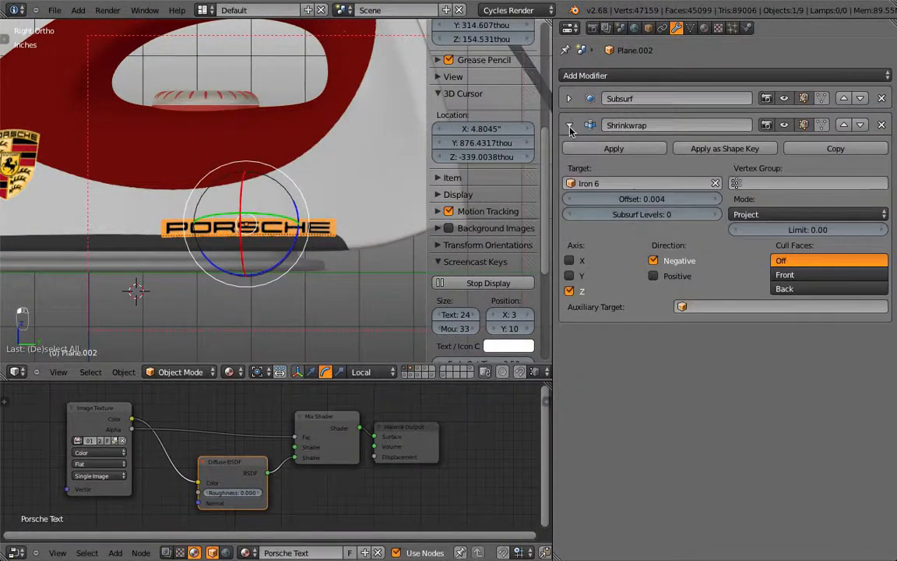
click(569, 125)
click(604, 75)
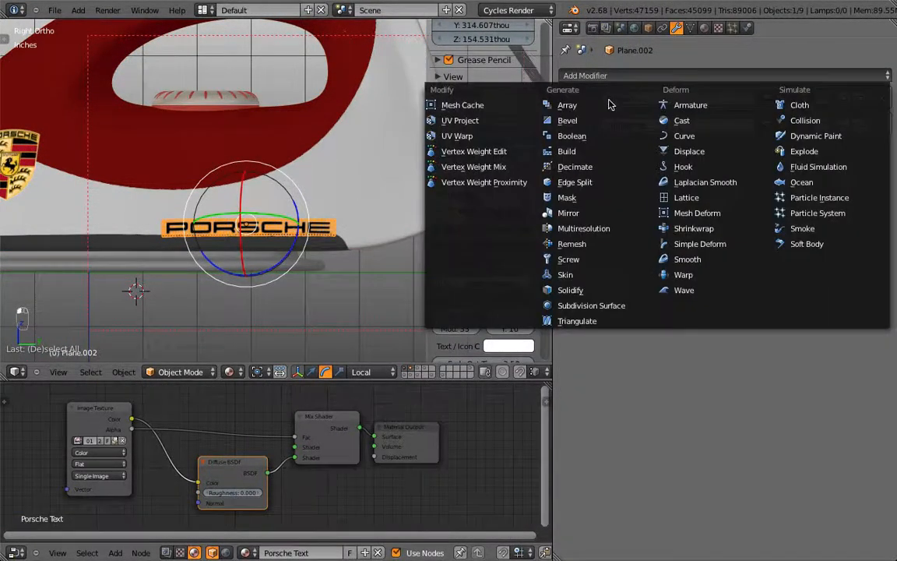
click(598, 213)
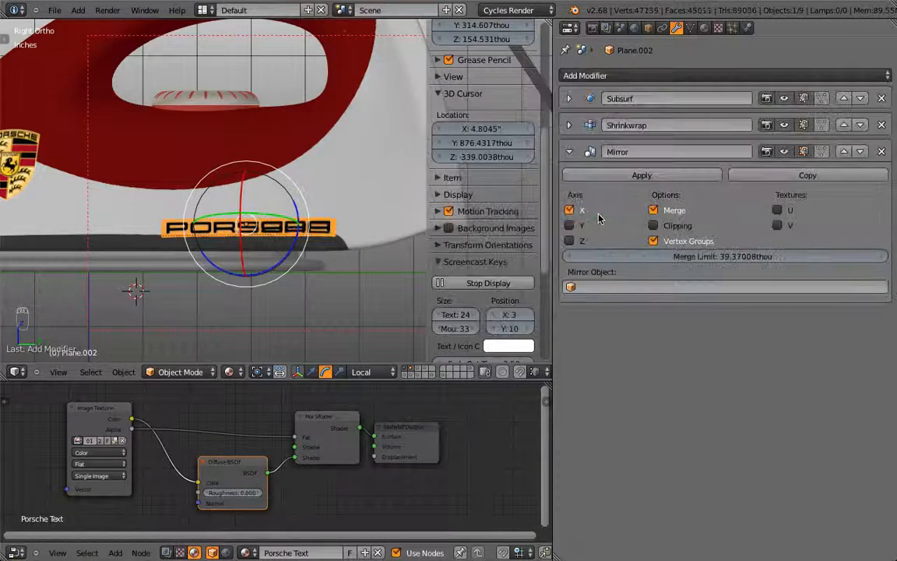
Step: Set Iron 6 as the mirror object of the PORSCHE text plane's Mirror modifier
click(622, 287)
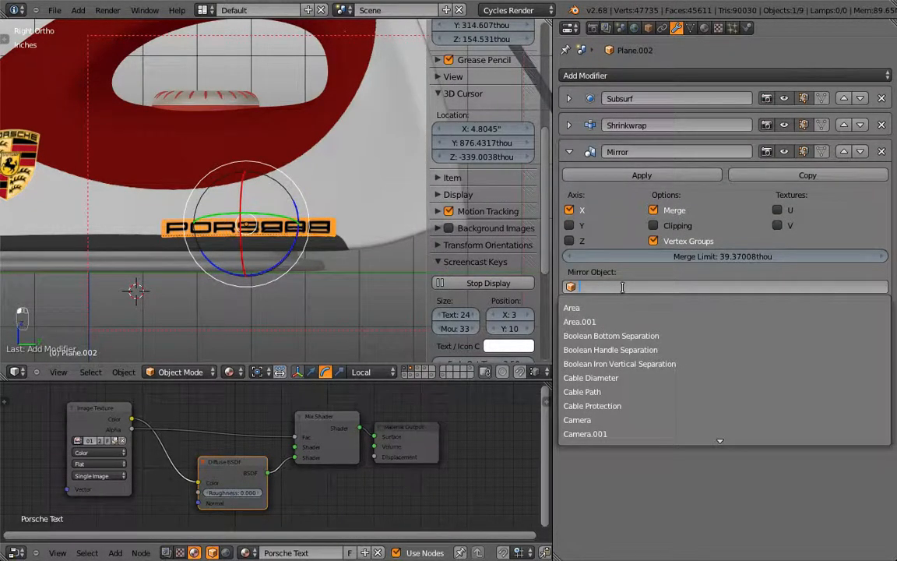
text(iro)
key(Down)
key(Down)
key(Down)
key(Down)
key(Down)
key(Down)
key(Down)
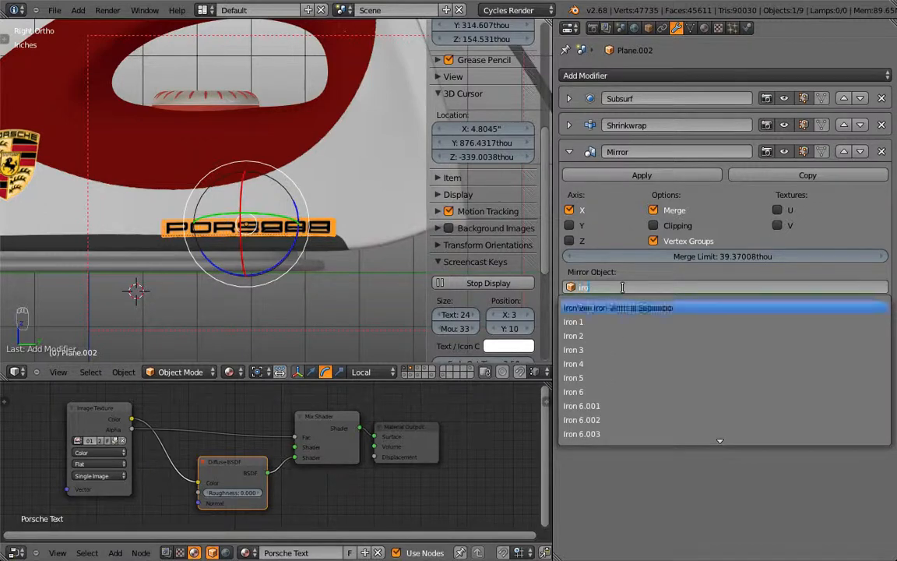
key(Return)
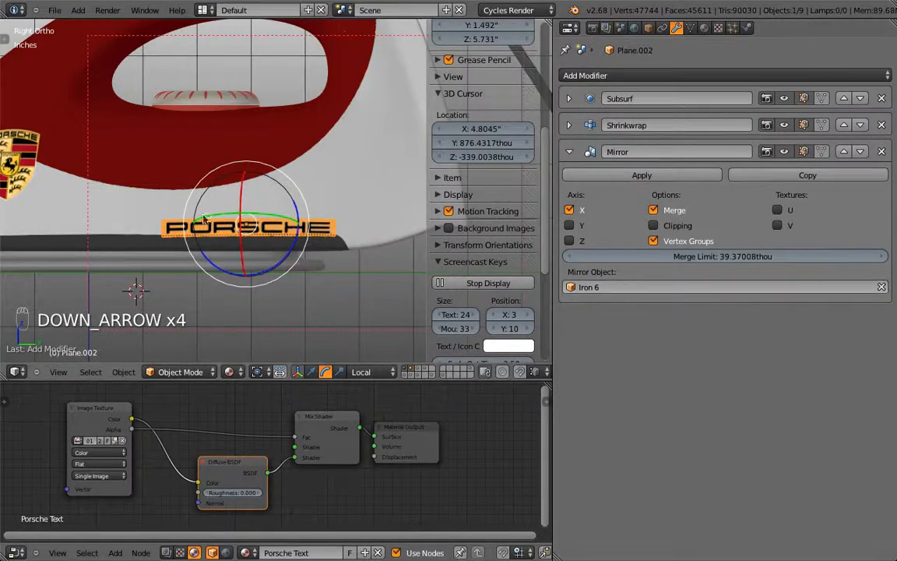
Step: Deselect everything, hide the 3D view's properties region and examine the mirrored decals in left view
middle_drag(358, 238, 376, 259)
key(KP_1)
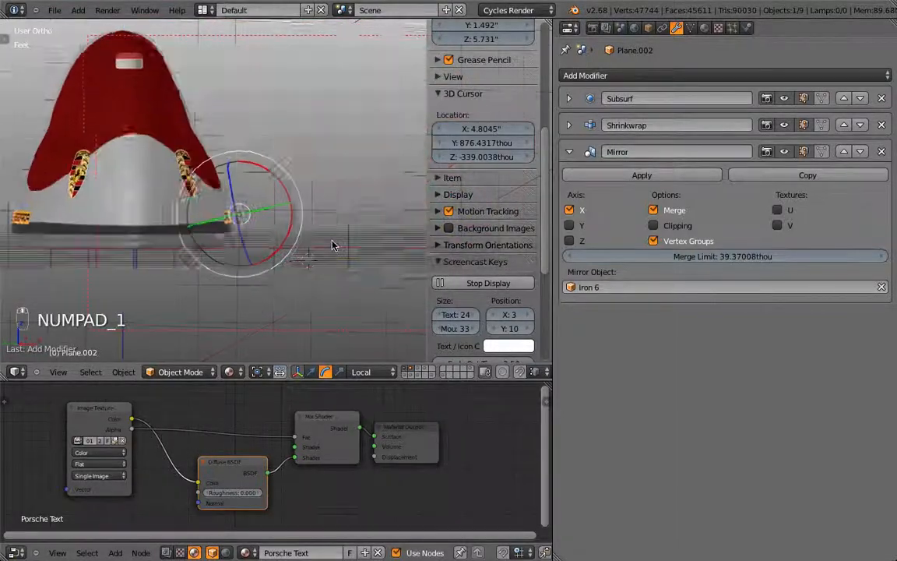
key(KP_3)
key(a)
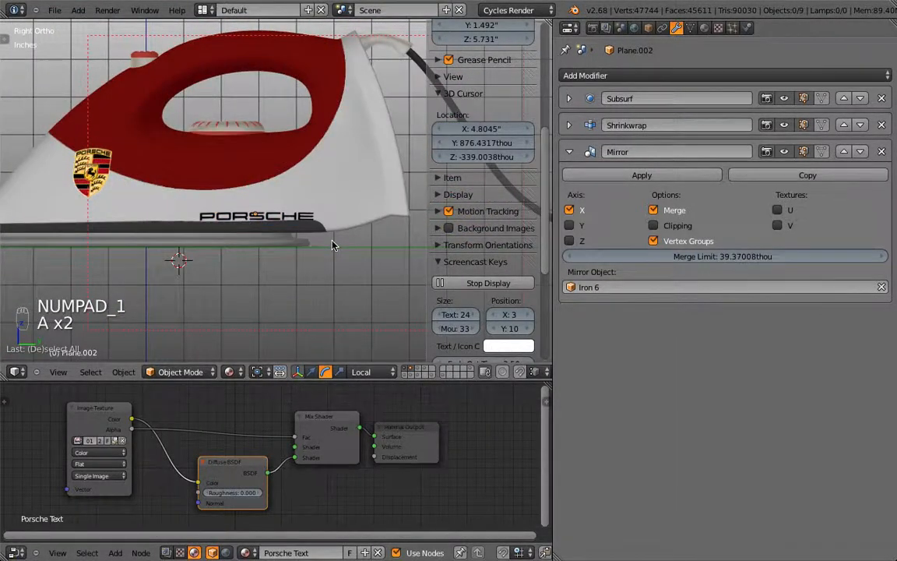
key(ctrl+KP_3)
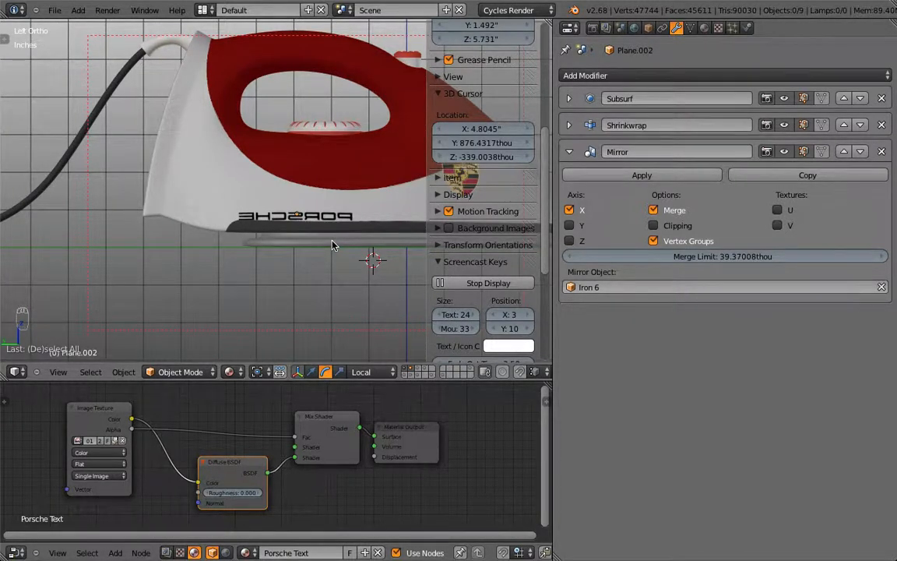
key(n)
scroll(327, 257, up, 3)
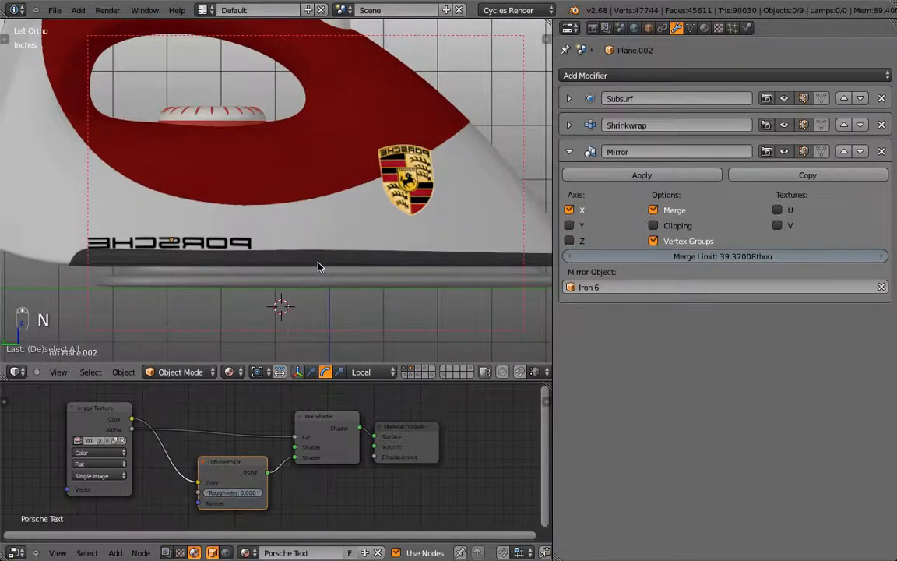
Step: Enable U texture mirroring in the Mirror modifiers of the crest logo and PORSCHE text planes, collapsing the logo's Shrinkwrap settings
right_click(413, 200)
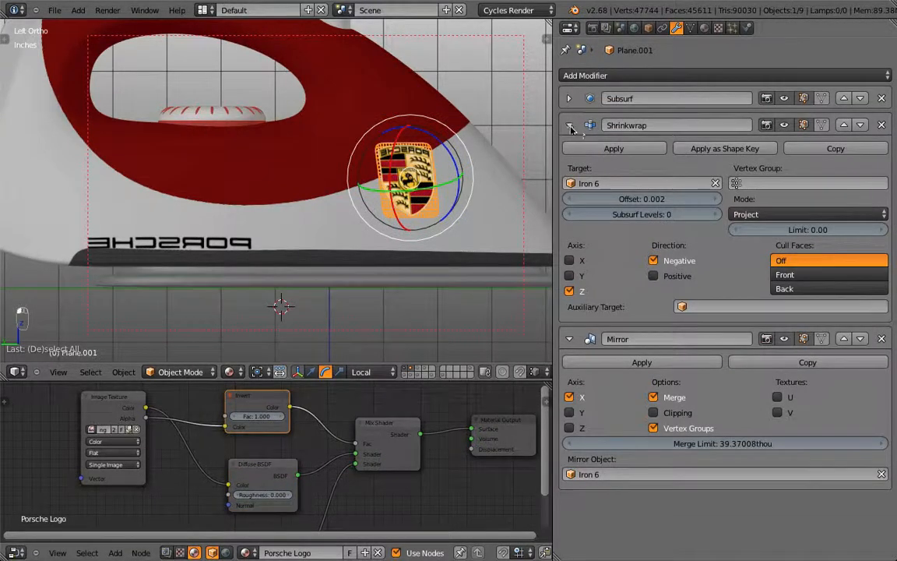
click(569, 126)
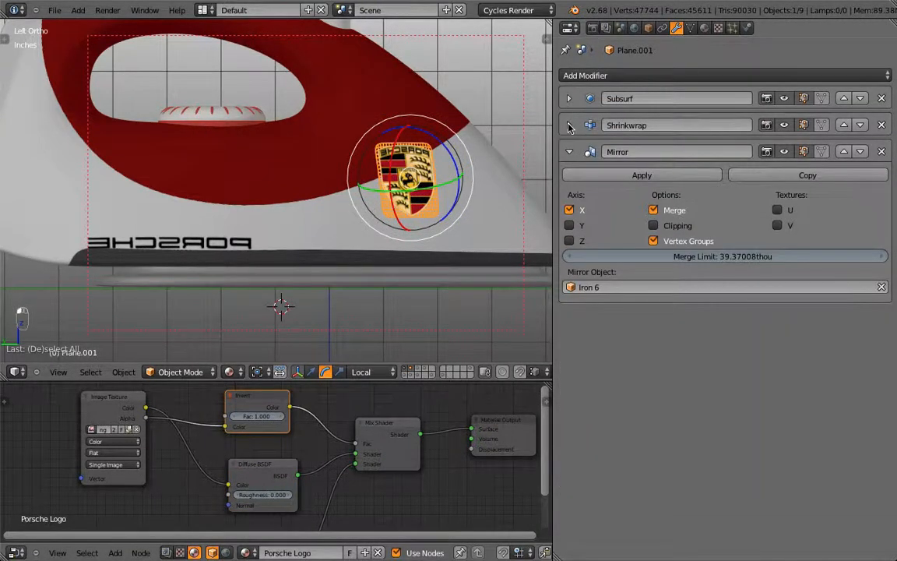
click(777, 210)
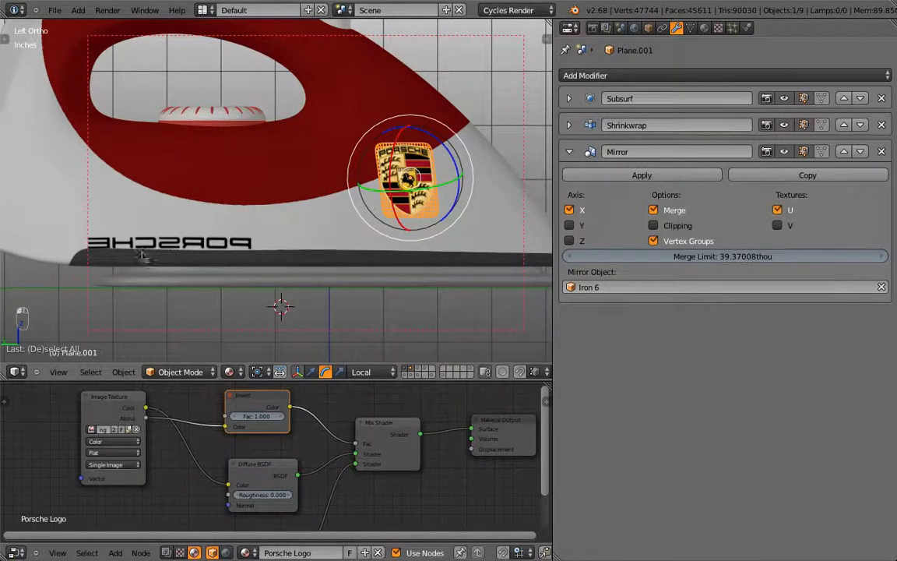
right_click(169, 248)
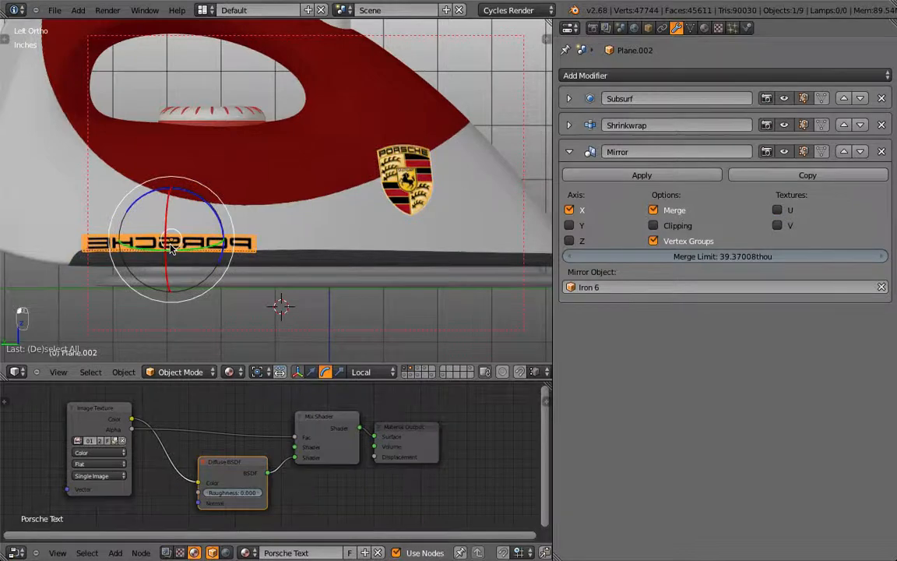
click(790, 213)
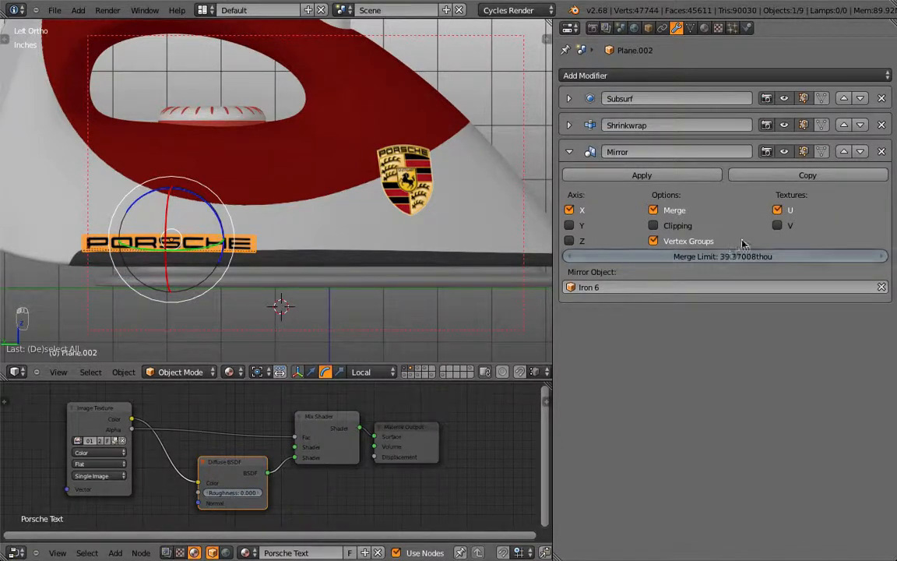
Step: Try V texture mirroring on the PORSCHE text plane's Mirror modifier and switch it back off
click(776, 226)
click(777, 225)
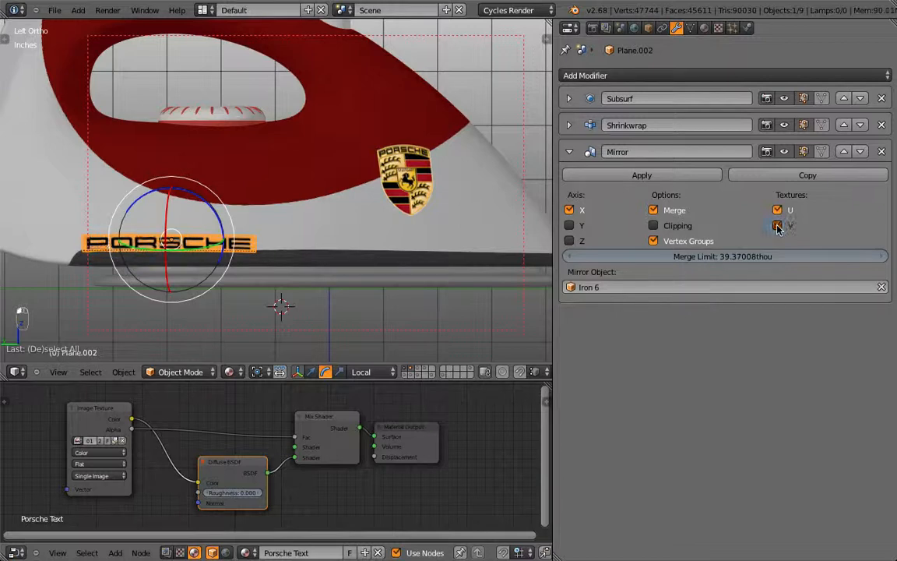
click(777, 225)
click(777, 226)
click(777, 226)
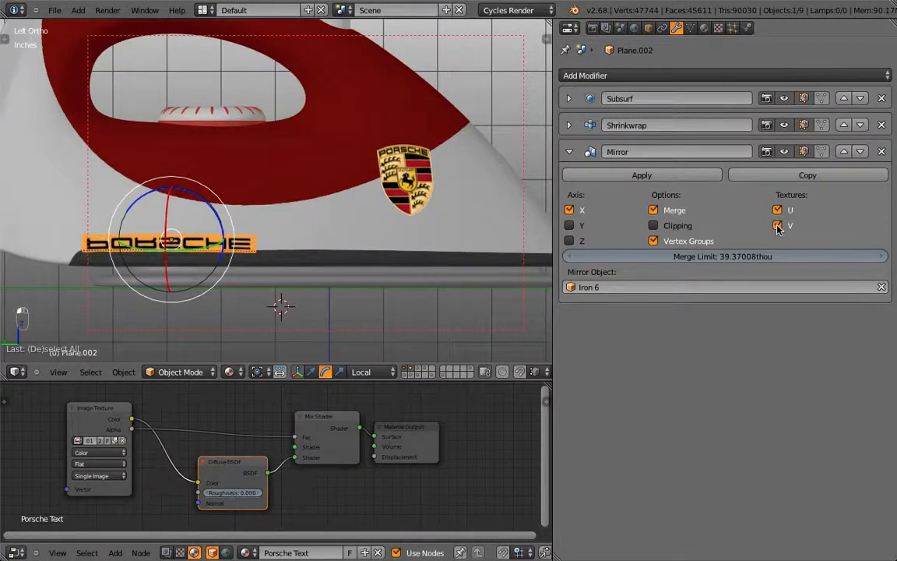
click(777, 225)
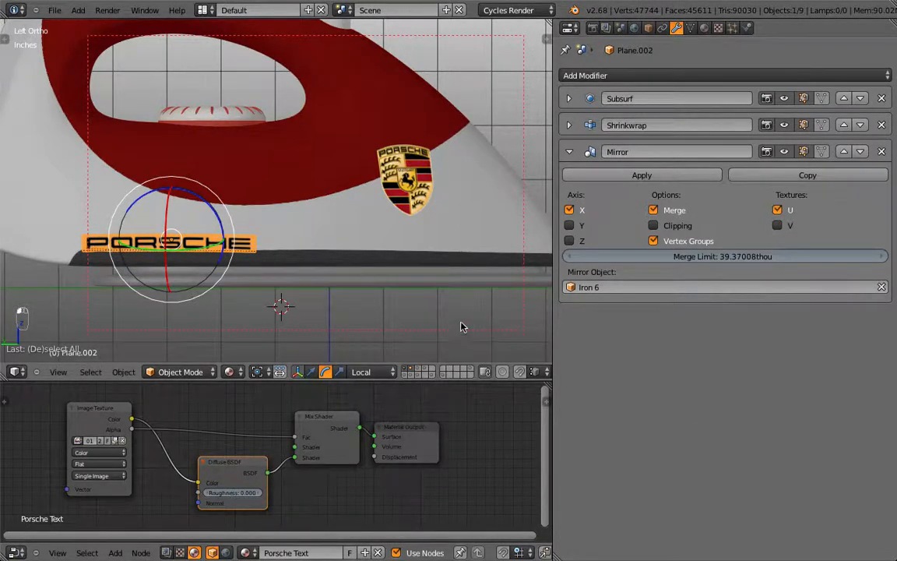
Step: Try moving the PORSCHE text plane up and forward in right view so it overlaps the iron's red section
key(a)
middle_drag(490, 305, 220, 294)
key(KP_3)
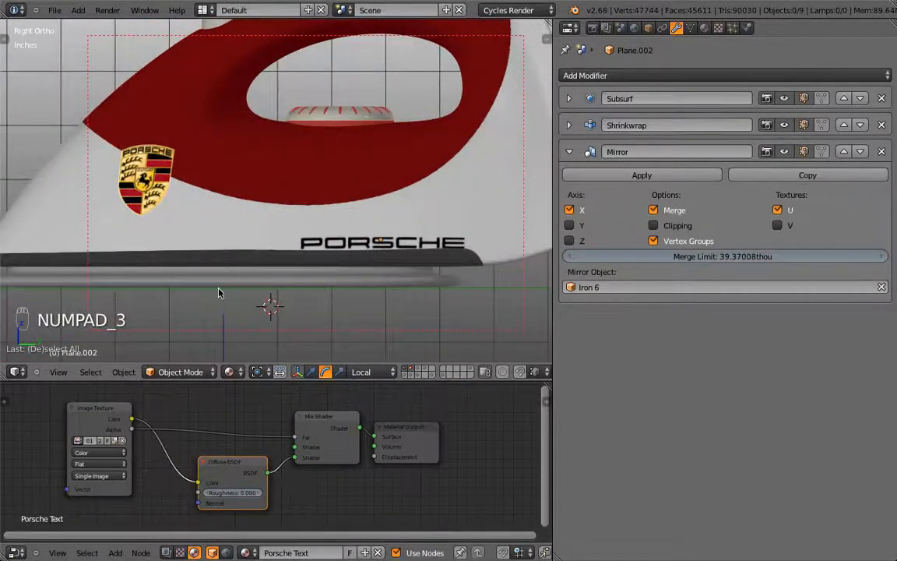
right_click(373, 243)
key(g)
click(294, 191)
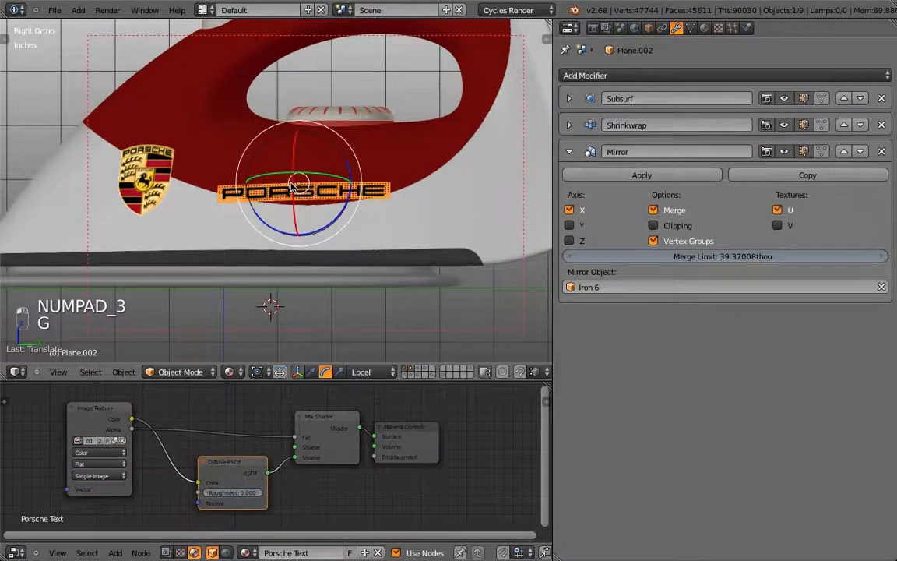
right_click(249, 294)
middle_drag(125, 250, 228, 253)
key(KP_3)
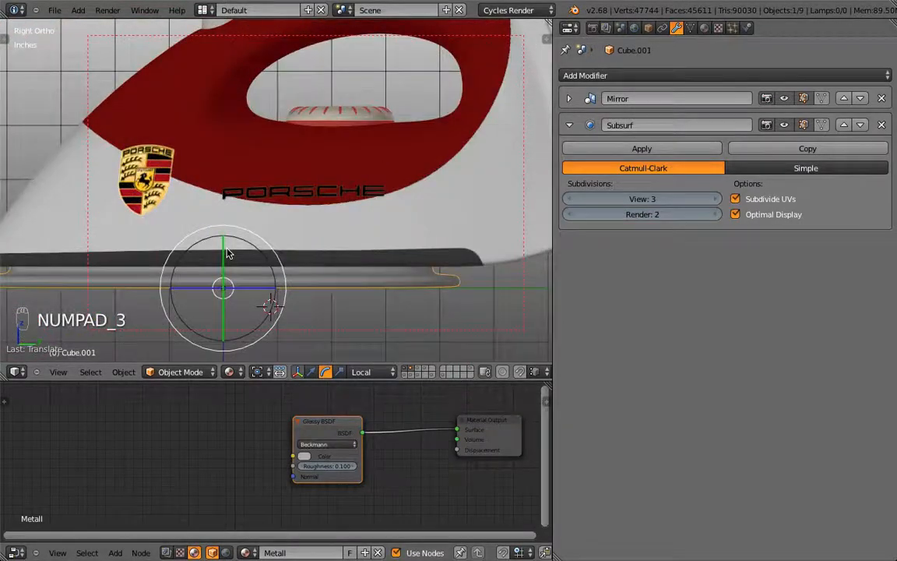
Step: Undo the PORSCHE text plane's move
key(super)
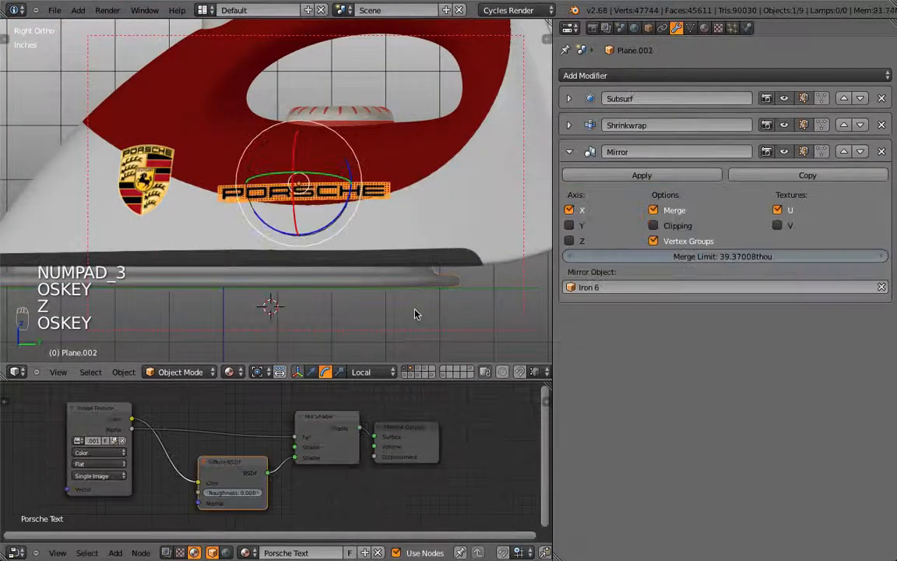
key(super+z)
key(a)
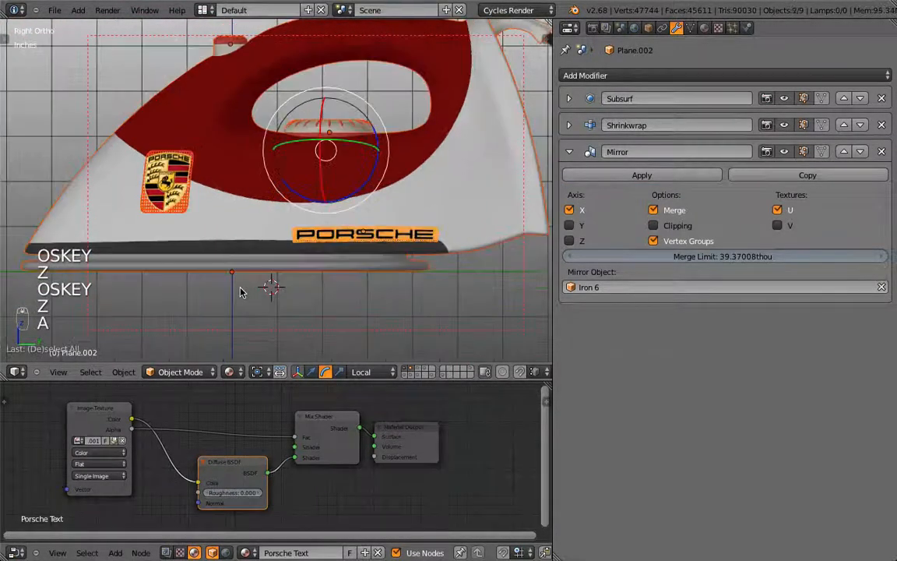
Step: Review the PORSCHE text plane's Shrinkwrap settings and the crest logo's modifiers, and deselect everything to view the whole iron
right_click(211, 231)
right_click(350, 250)
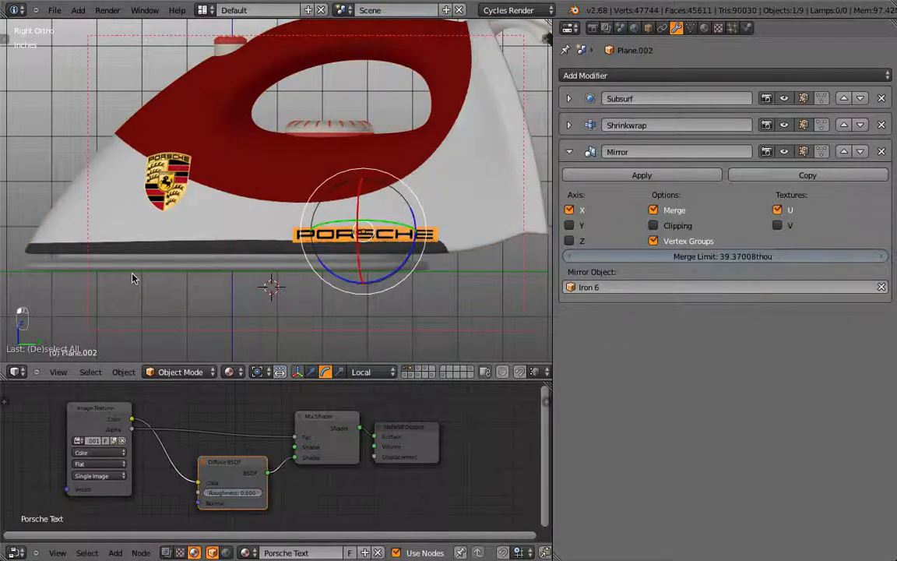
middle_drag(134, 276, 196, 295)
click(585, 123)
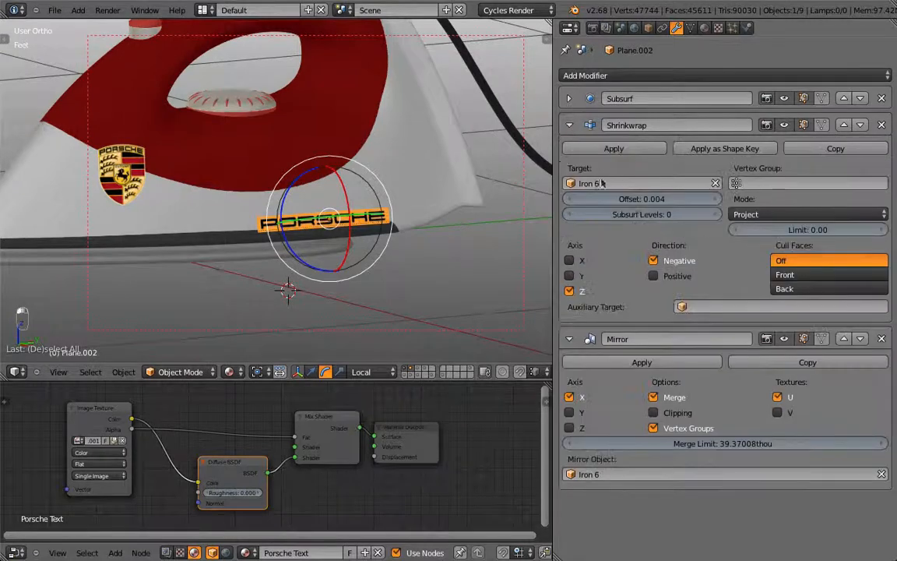
right_click(122, 178)
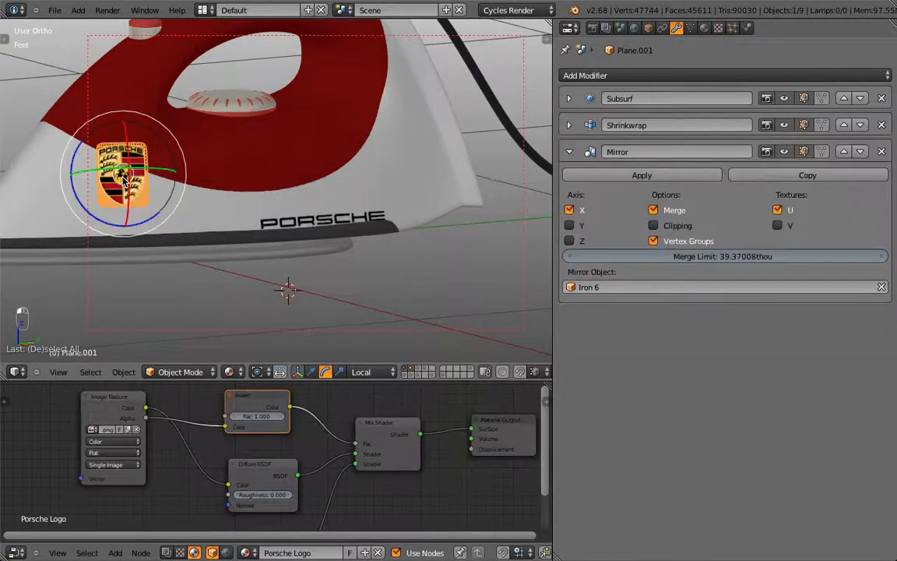
scroll(122, 177, down, 5)
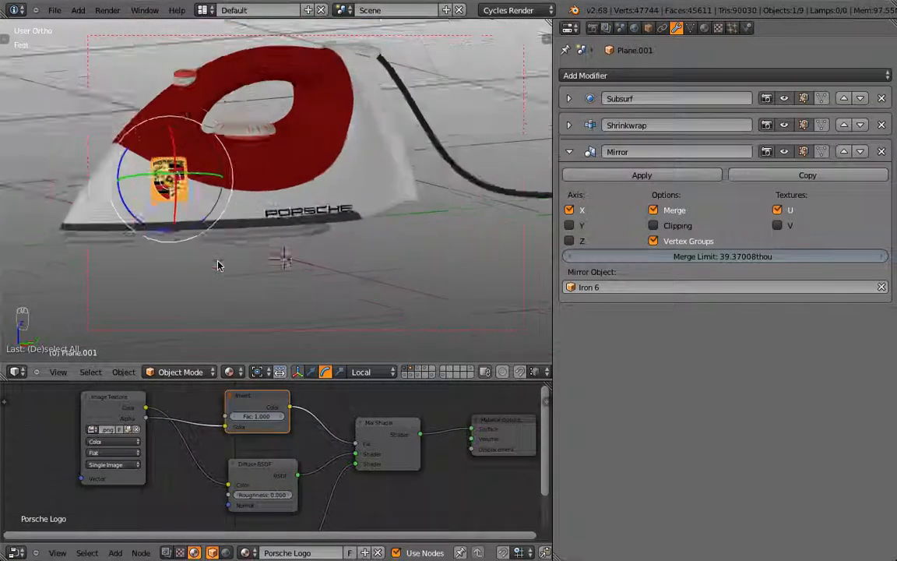
middle_drag(122, 177, 283, 232)
key(a)
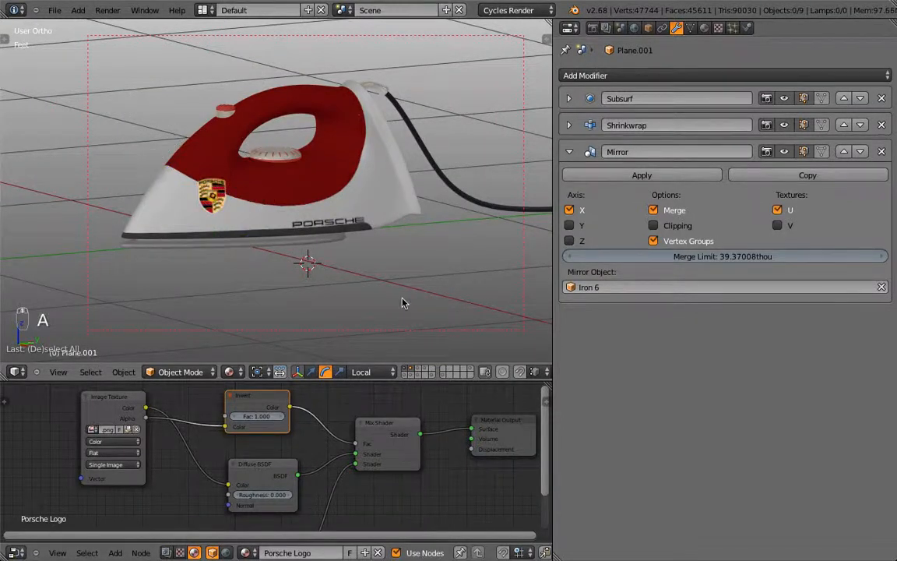